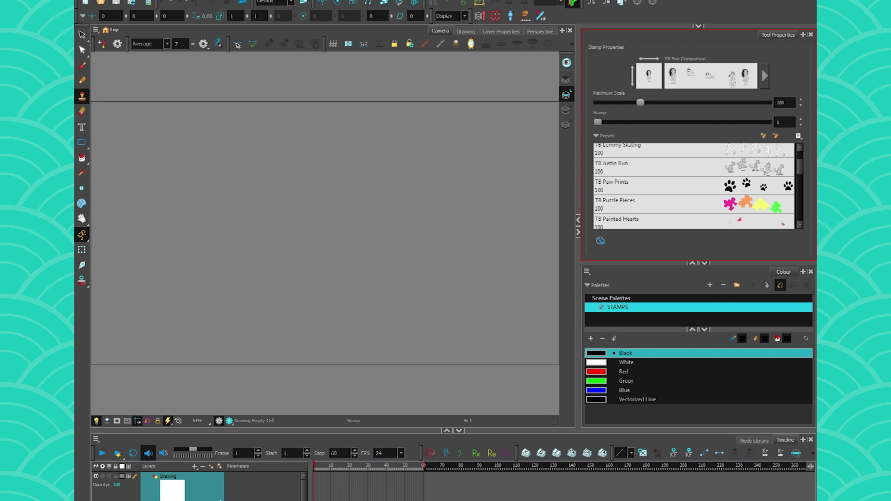
Step: Choose the TB Cold Stars preset and scatter turquoise star stamps across the drawing
{"action": "scroll", "coordinate": [798, 165], "scroll_direction": "up", "scroll_amount": 1}
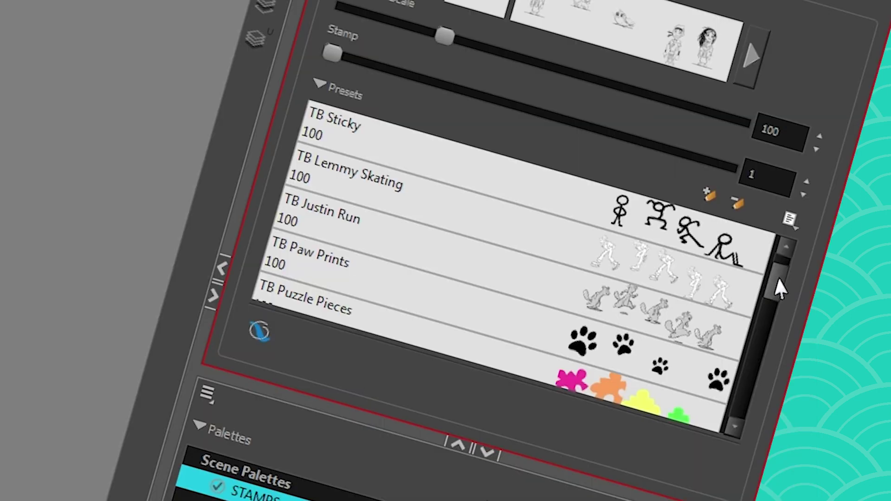
{"action": "left_click_drag", "start_coordinate": [799, 164], "coordinate": [800, 183]}
{"action": "left_click_drag", "start_coordinate": [768, 321], "coordinate": [776, 253]}
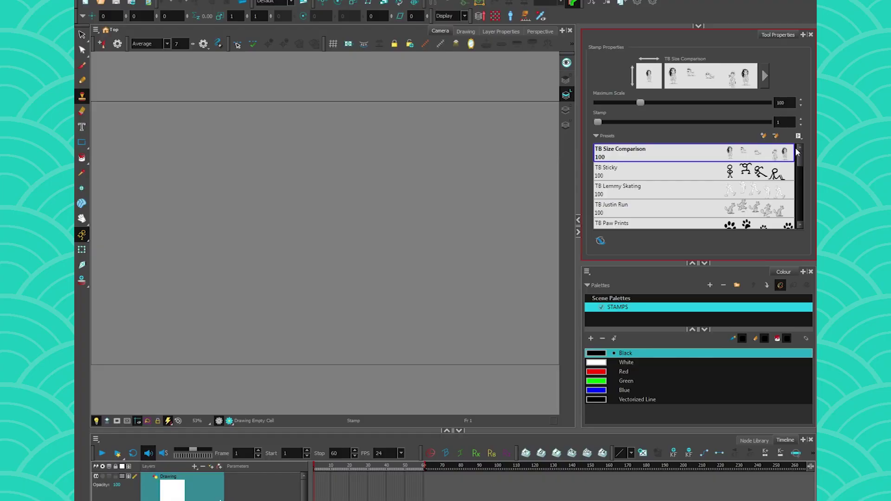
{"action": "left_click_drag", "start_coordinate": [798, 162], "coordinate": [795, 197]}
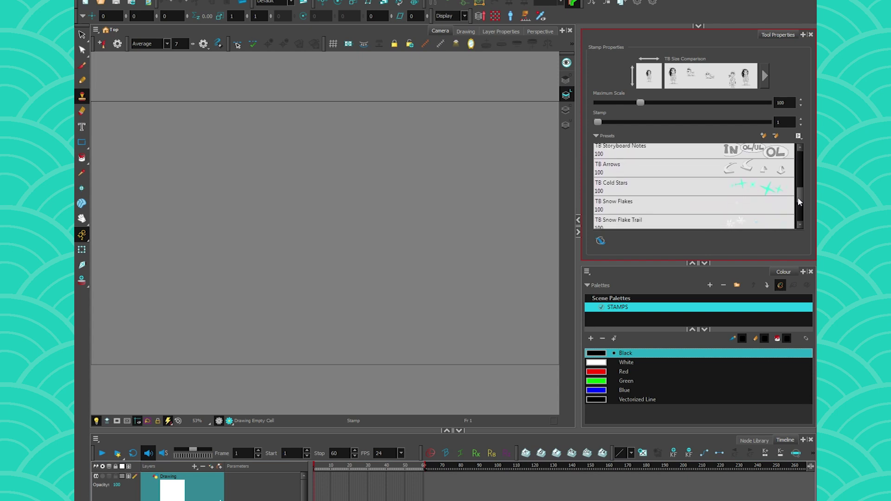
{"action": "left_click", "coordinate": [743, 193]}
{"action": "mouse_move", "coordinate": [392, 181]}
{"action": "left_mouse_down"}
{"action": "mouse_move", "coordinate": [343, 158]}
{"action": "mouse_move", "coordinate": [285, 164]}
{"action": "mouse_move", "coordinate": [362, 243]}
{"action": "mouse_move", "coordinate": [283, 254]}
{"action": "mouse_move", "coordinate": [219, 192]}
{"action": "mouse_move", "coordinate": [229, 135]}
{"action": "mouse_move", "coordinate": [317, 179]}
{"action": "mouse_move", "coordinate": [269, 227]}
{"action": "mouse_move", "coordinate": [210, 244]}
{"action": "left_mouse_up"}
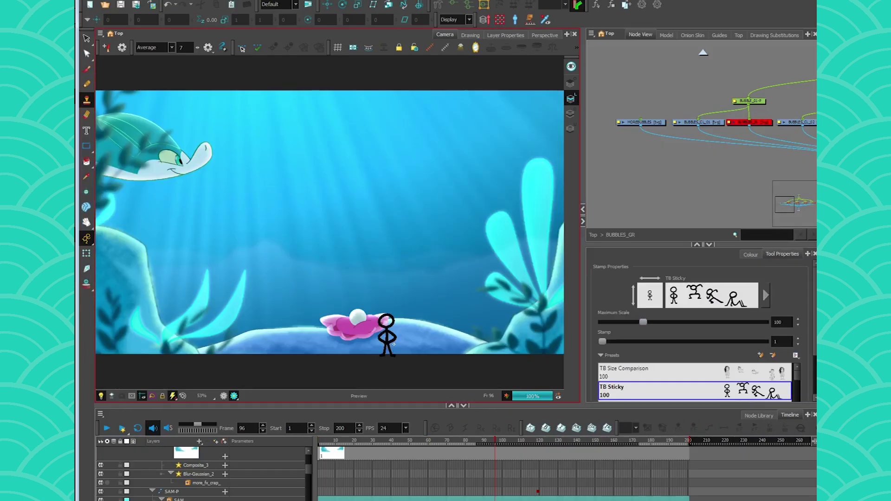
Step: Go to frame 119 of the underwater scene, turn off the rendered view and set the display to BULLES
{"action": "left_click", "coordinate": [537, 441]}
{"action": "left_click", "coordinate": [224, 396]}
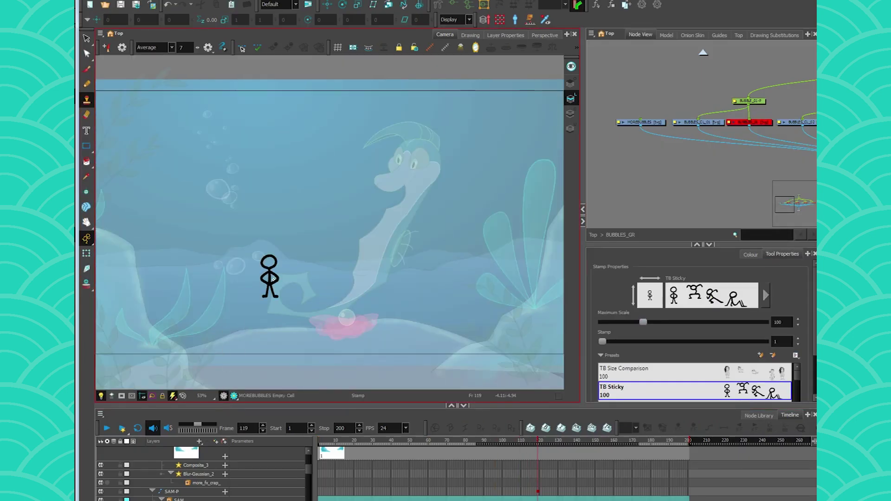
{"action": "left_click", "coordinate": [444, 21]}
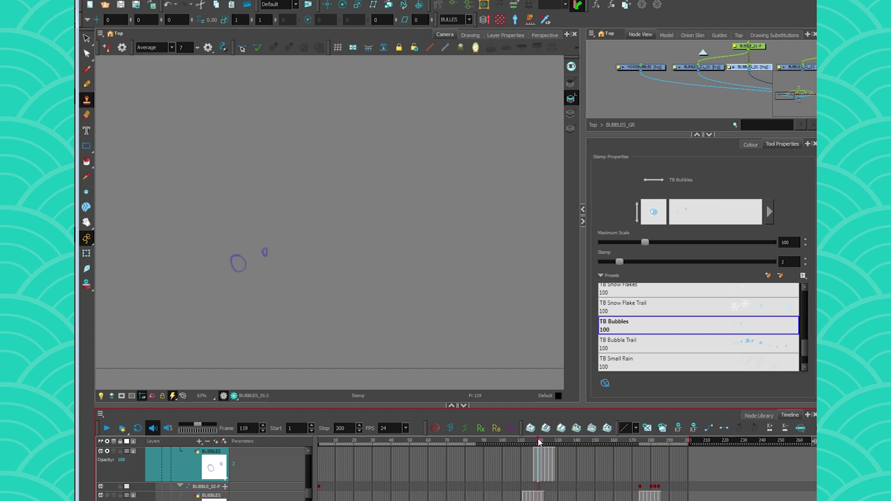
Step: On frame 120, stamp two bubbles over the rough sketched circles with the TB Bubbles preset
{"action": "left_click", "coordinate": [540, 442]}
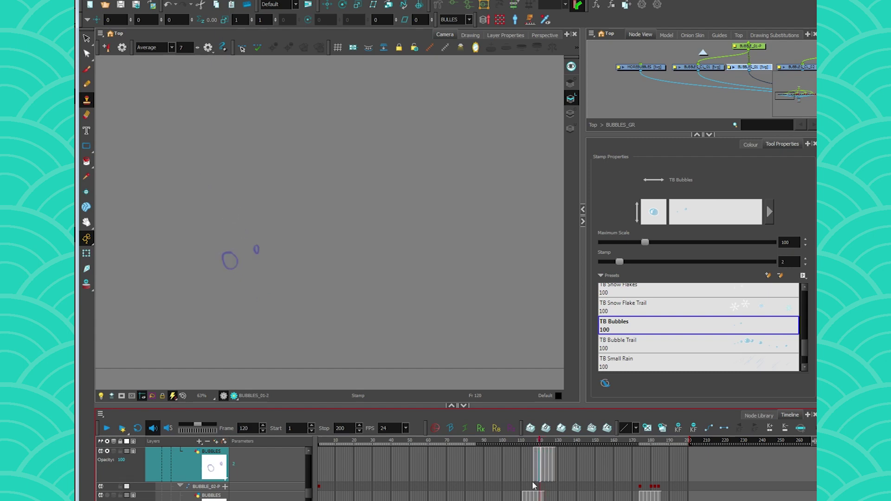
{"action": "left_click", "coordinate": [258, 250]}
{"action": "left_click", "coordinate": [226, 257]}
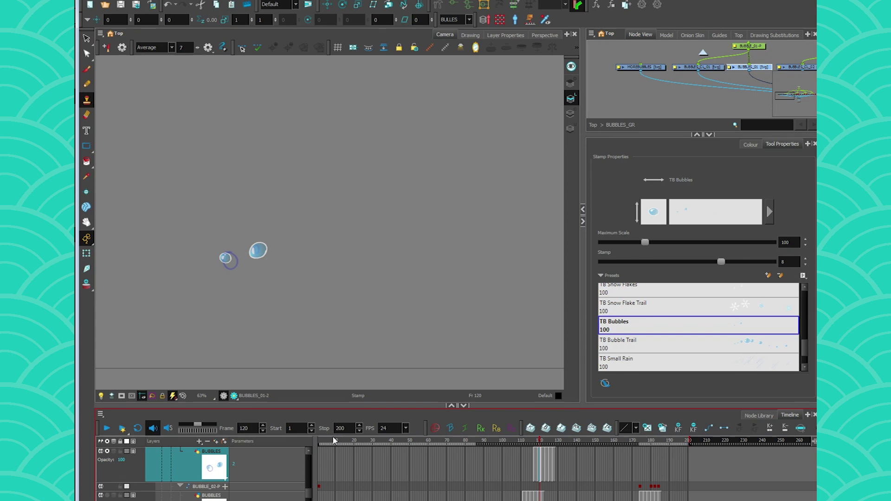
Step: Paint several curved strokes of overlapping bubbles around the sketched circles with the TB Bubble Trail preset
{"action": "mouse_move", "coordinate": [199, 79]}
{"action": "left_mouse_down"}
{"action": "mouse_move", "coordinate": [206, 186]}
{"action": "mouse_move", "coordinate": [297, 186]}
{"action": "left_mouse_up"}
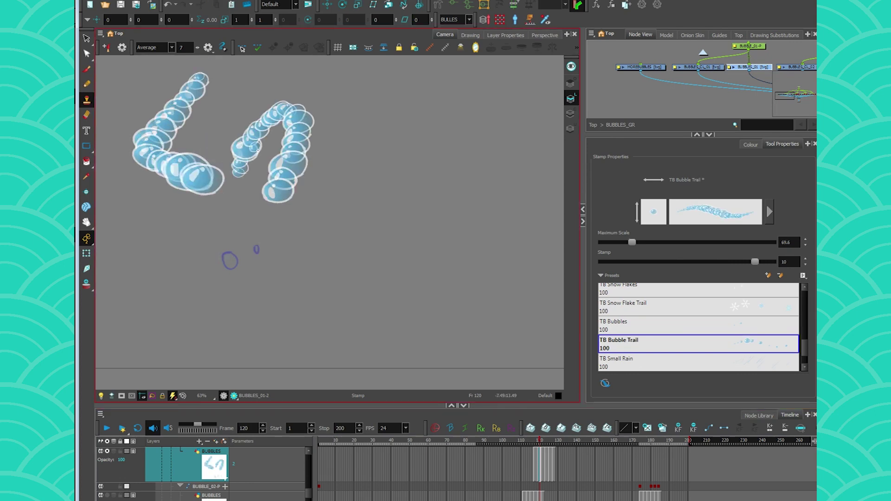
{"action": "left_click_drag", "start_coordinate": [320, 116], "coordinate": [344, 229]}
{"action": "left_click_drag", "start_coordinate": [427, 158], "coordinate": [436, 292]}
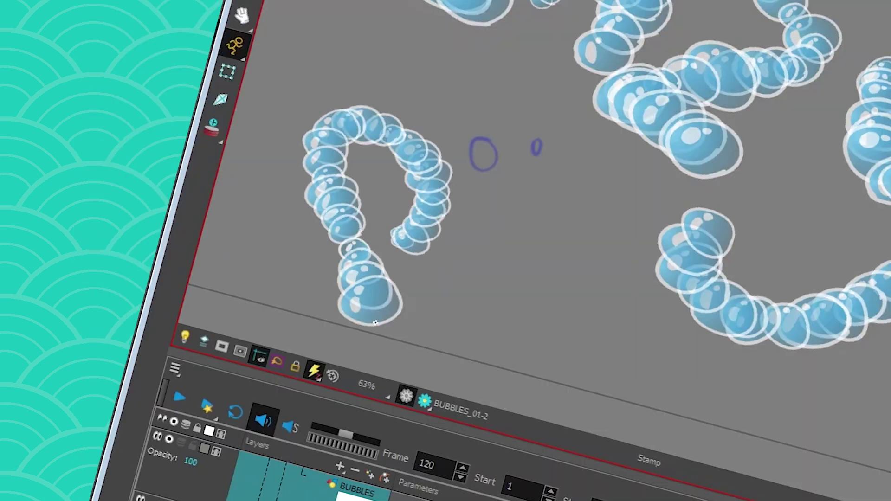
{"action": "left_click_drag", "start_coordinate": [174, 339], "coordinate": [193, 280]}
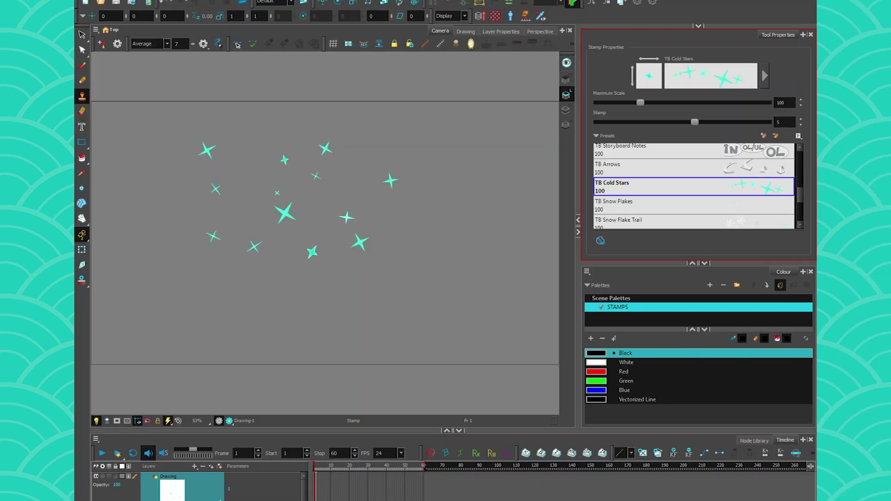
Step: Select all the turquoise stars and delete them from the drawing
{"action": "key", "text": "alt+s"}
{"action": "left_click_drag", "start_coordinate": [149, 139], "coordinate": [189, 225]}
{"action": "key", "text": "Delete"}
Step: Choose the TB Screen Rain preset and stamp rain over the camera frame on every second frame, starting from frame 1
{"action": "left_click", "coordinate": [82, 96]}
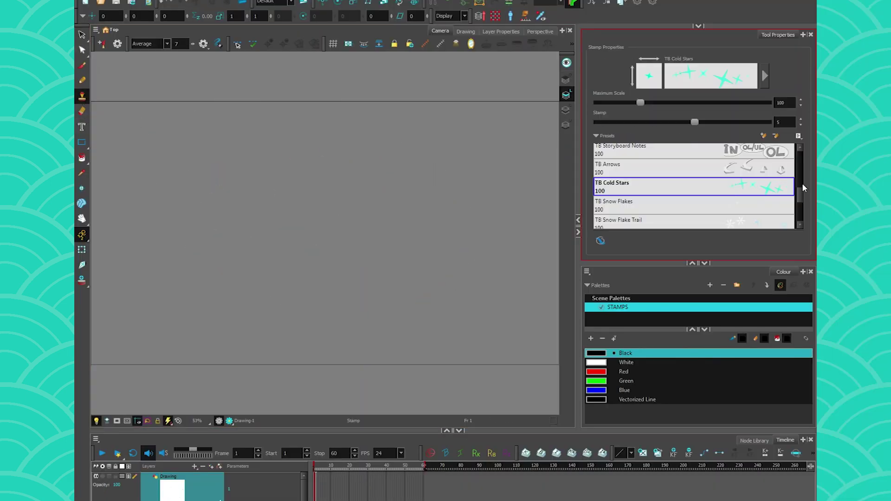
{"action": "left_click_drag", "start_coordinate": [801, 184], "coordinate": [801, 213]}
{"action": "left_click", "coordinate": [735, 206]}
{"action": "left_click", "coordinate": [298, 199]}
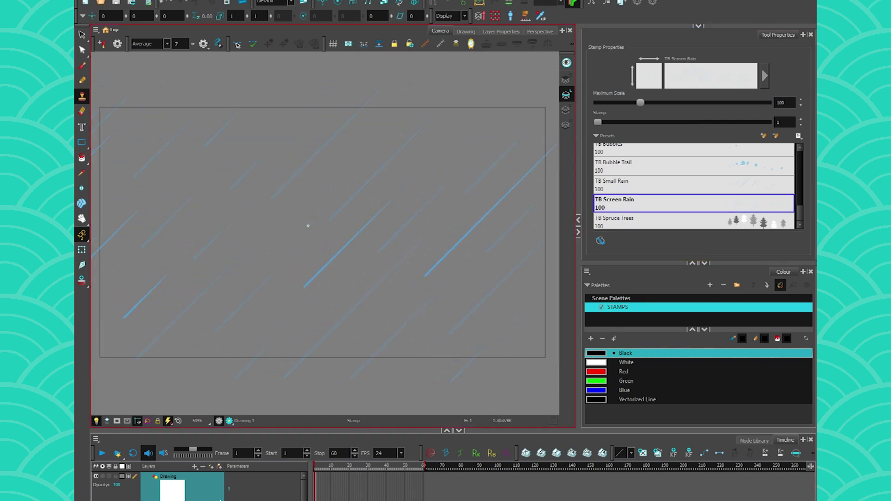
{"action": "left_click", "coordinate": [290, 236]}
{"action": "key", "text": "period"}
{"action": "key", "text": "period"}
{"action": "left_click", "coordinate": [297, 232]}
{"action": "key", "text": "period"}
{"action": "key", "text": "period"}
{"action": "left_click", "coordinate": [295, 233]}
{"action": "key", "text": "period"}
{"action": "key", "text": "period"}
{"action": "left_click", "coordinate": [292, 234]}
{"action": "key", "text": "period"}
{"action": "key", "text": "period"}
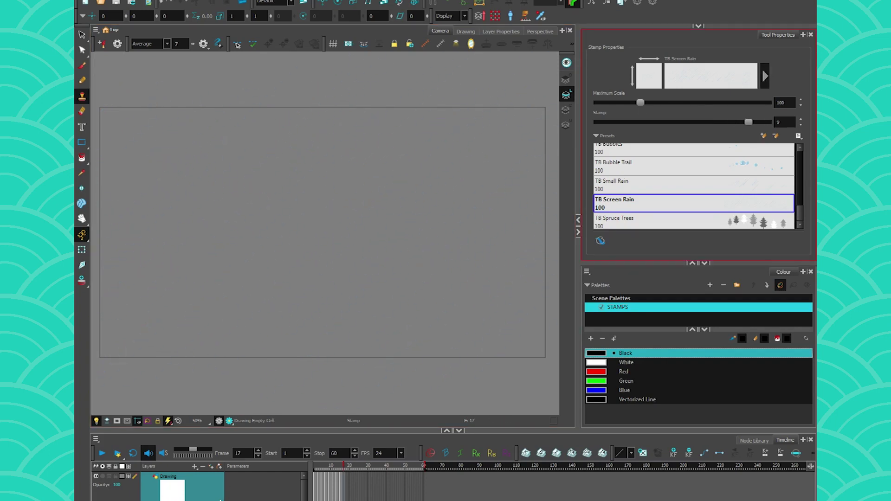
Step: Set the Cycle of the TB Screen Rain stamp to Random
{"action": "left_click", "coordinate": [765, 76]}
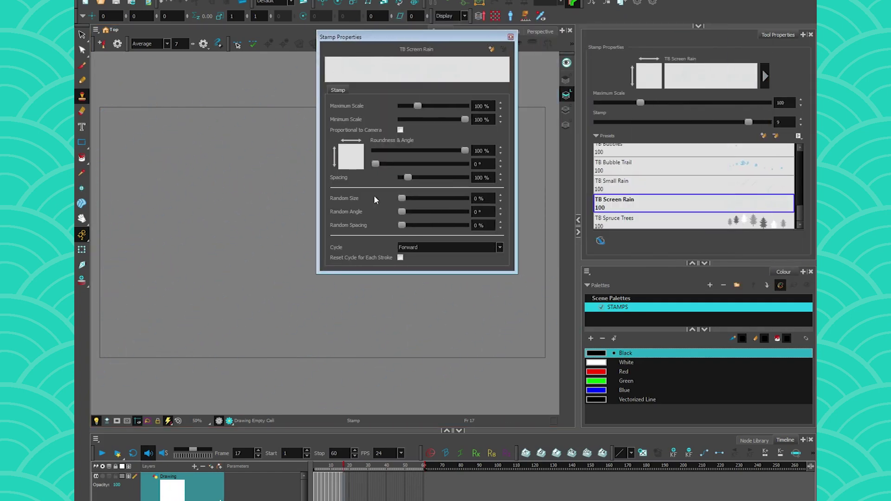
{"action": "left_click", "coordinate": [418, 248]}
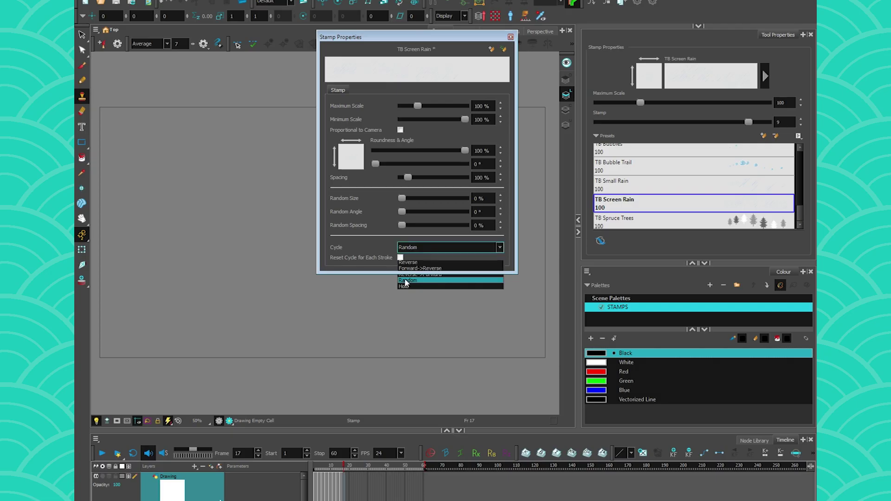
{"action": "left_click", "coordinate": [324, 347]}
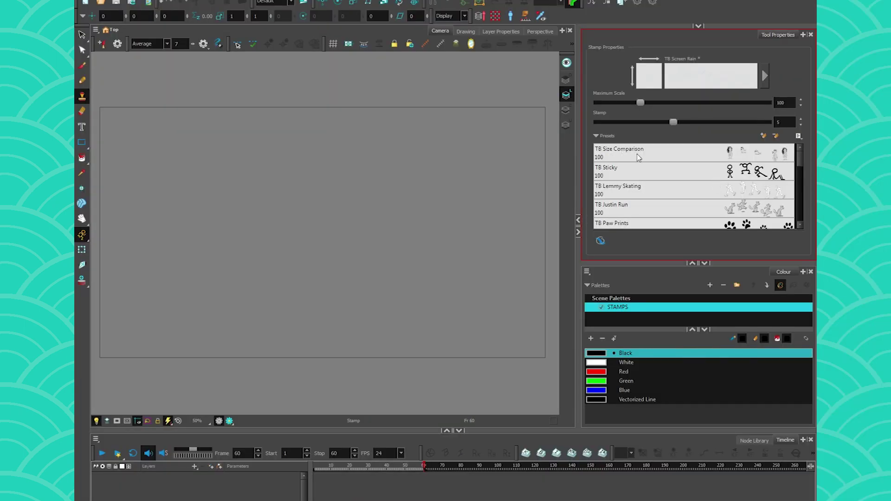
Step: With the TB Size Comparison preset, stamp the long-haired girl and the dog beside her, both standing on the camera frame's lower edge
{"action": "left_click", "coordinate": [636, 157]}
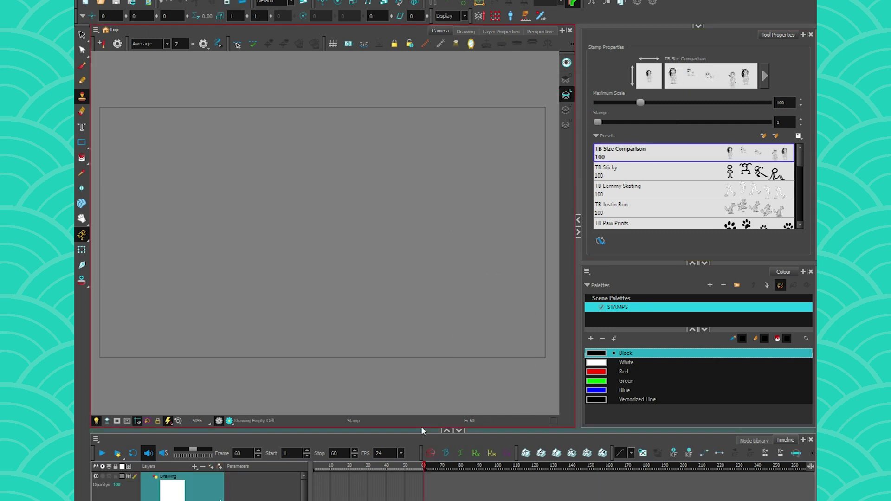
{"action": "left_click", "coordinate": [177, 274]}
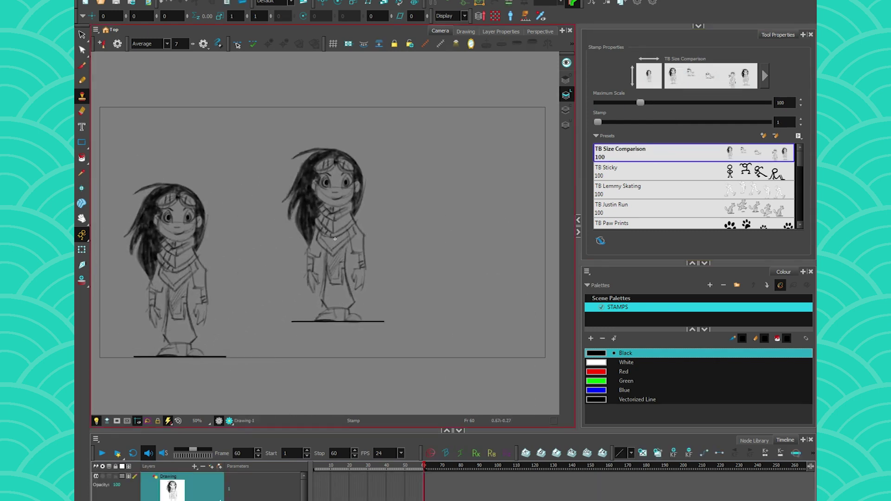
{"action": "left_click", "coordinate": [765, 76]}
{"action": "left_click", "coordinate": [513, 36]}
{"action": "left_click", "coordinate": [273, 309]}
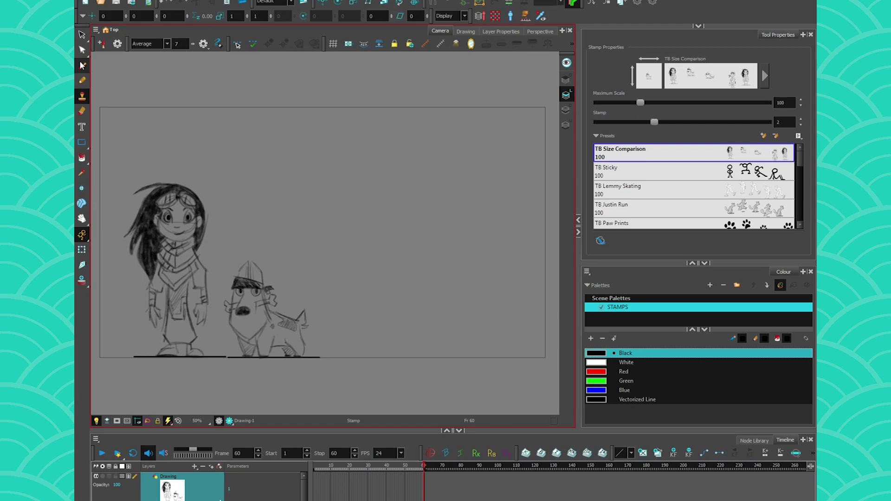
Step: Sketch a new cartoon character's head, eyes, mouth, ball and small hand beside the dog with Brush 7
{"action": "left_click", "coordinate": [82, 66]}
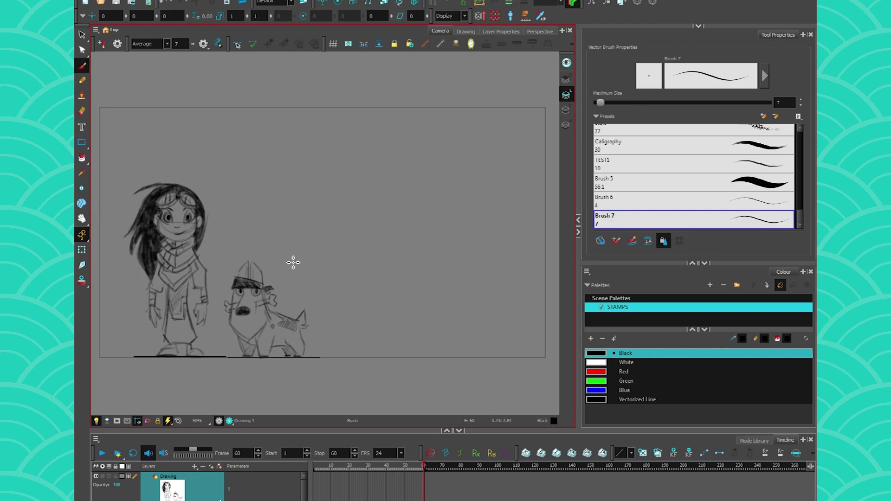
{"action": "mouse_move", "coordinate": [402, 201]}
{"action": "left_mouse_down"}
{"action": "mouse_move", "coordinate": [376, 183]}
{"action": "mouse_move", "coordinate": [358, 241]}
{"action": "left_mouse_up"}
{"action": "key", "text": "ctrl+z"}
{"action": "mouse_move", "coordinate": [408, 279]}
{"action": "left_mouse_down"}
{"action": "mouse_move", "coordinate": [393, 294]}
{"action": "mouse_move", "coordinate": [409, 290]}
{"action": "mouse_move", "coordinate": [395, 287]}
{"action": "mouse_move", "coordinate": [312, 316]}
{"action": "mouse_move", "coordinate": [374, 288]}
{"action": "left_mouse_up"}
{"action": "mouse_move", "coordinate": [362, 289]}
{"action": "left_mouse_down"}
{"action": "mouse_move", "coordinate": [411, 271]}
{"action": "mouse_move", "coordinate": [413, 286]}
{"action": "mouse_move", "coordinate": [398, 304]}
{"action": "left_mouse_up"}
{"action": "left_click_drag", "start_coordinate": [399, 303], "coordinate": [373, 300]}
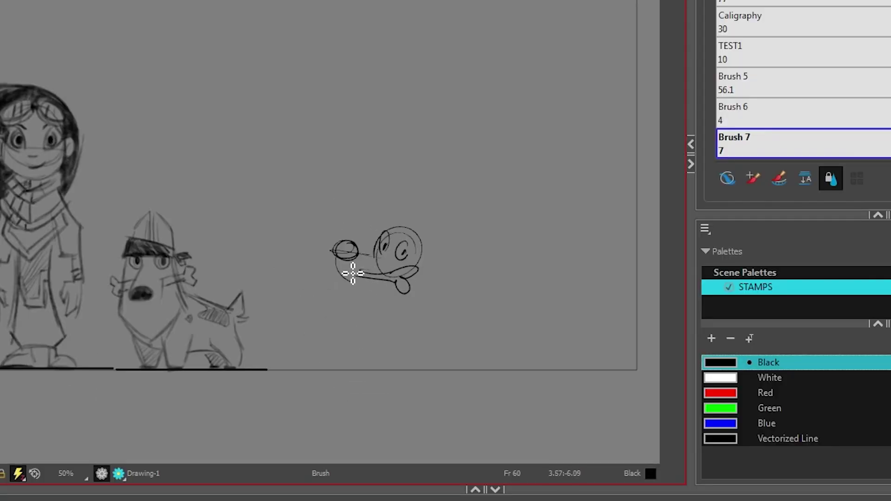
{"action": "mouse_move", "coordinate": [335, 262]}
{"action": "left_mouse_down"}
{"action": "mouse_move", "coordinate": [312, 266]}
{"action": "mouse_move", "coordinate": [335, 277]}
{"action": "mouse_move", "coordinate": [295, 288]}
{"action": "left_mouse_up"}
Step: Transform the sketched mouth strokes to fit the head, and finish the character with a curved body and tail
{"action": "key", "text": "alt+s"}
{"action": "left_click_drag", "start_coordinate": [369, 220], "coordinate": [389, 226]}
{"action": "left_click", "coordinate": [387, 174]}
{"action": "left_click_drag", "start_coordinate": [549, 228], "coordinate": [534, 267]}
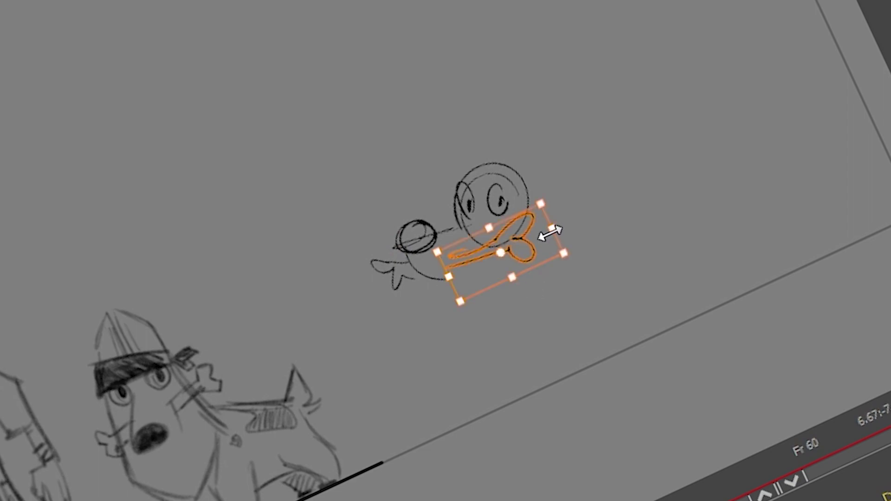
{"action": "key", "text": "alt+b"}
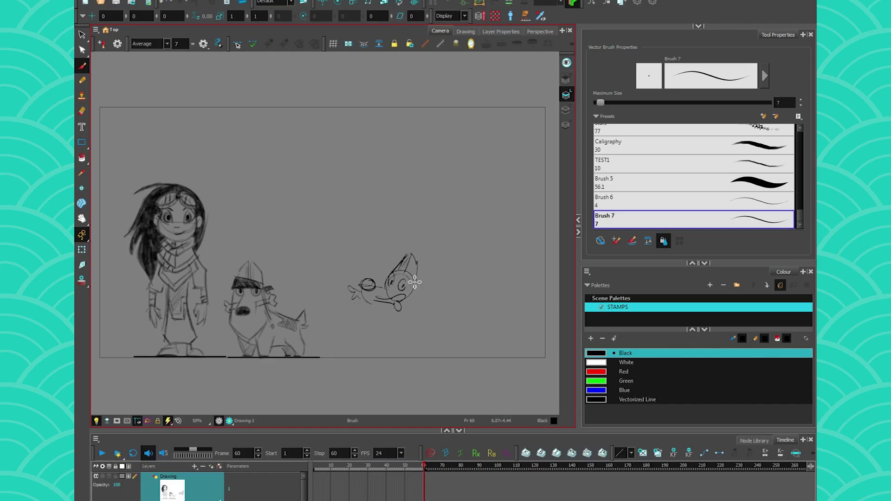
{"action": "left_click_drag", "start_coordinate": [407, 333], "coordinate": [424, 345]}
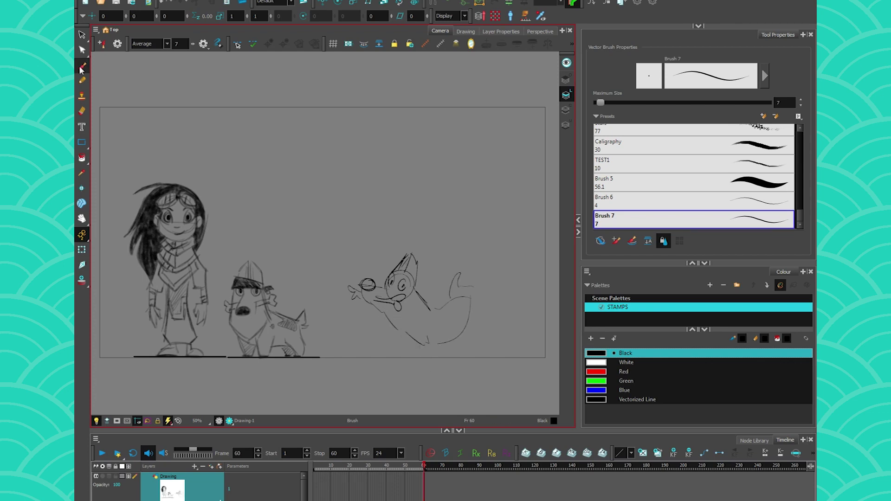
Step: Set the Size Comparison stamp to 3, stamp the big-eyed seal above the sketched character, and stamp the man next to it
{"action": "left_click", "coordinate": [82, 98]}
{"action": "left_click_drag", "start_coordinate": [634, 122], "coordinate": [724, 122]}
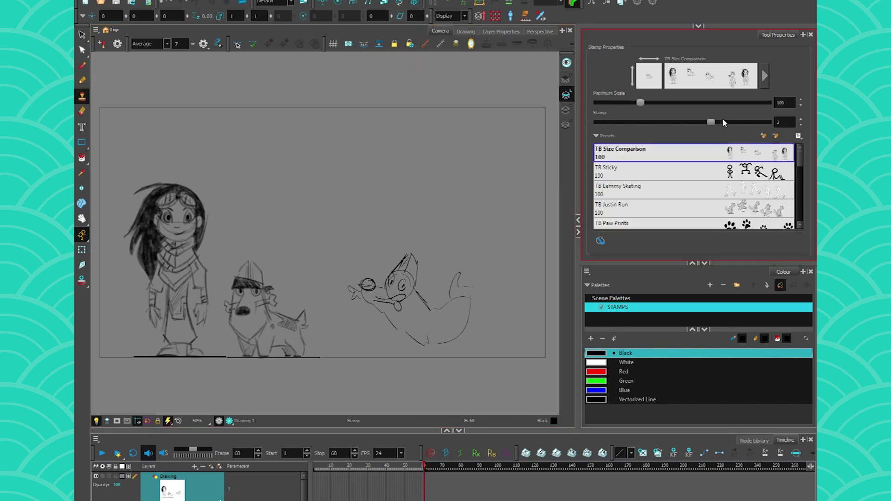
{"action": "left_click", "coordinate": [356, 192]}
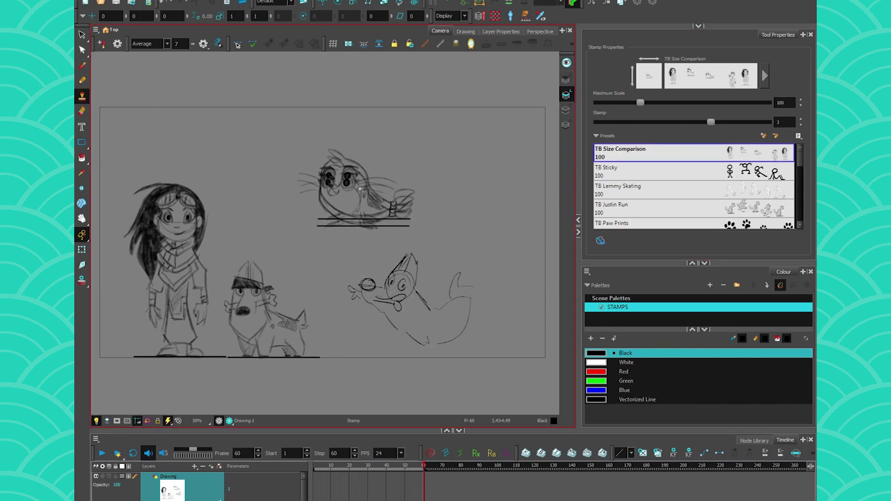
{"action": "left_click", "coordinate": [270, 138]}
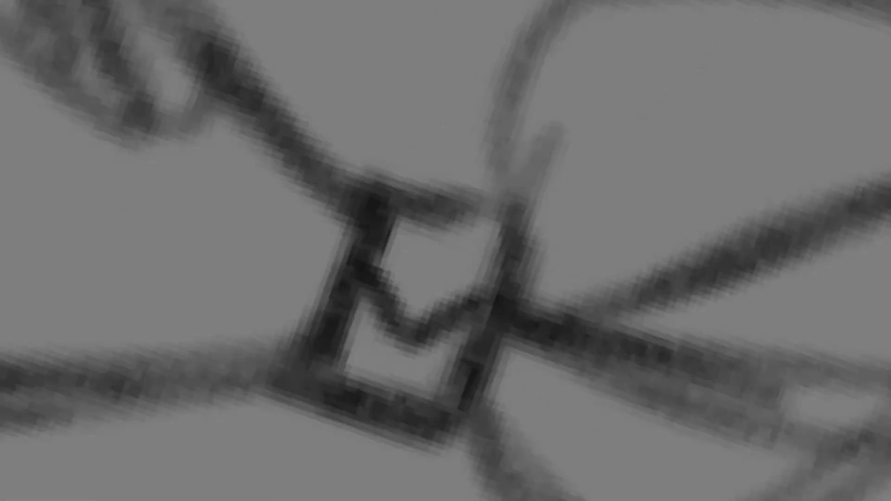
{"action": "scroll", "coordinate": [282, 260], "scroll_direction": "down", "scroll_amount": 1}
{"action": "key", "text": "ctrl+z"}
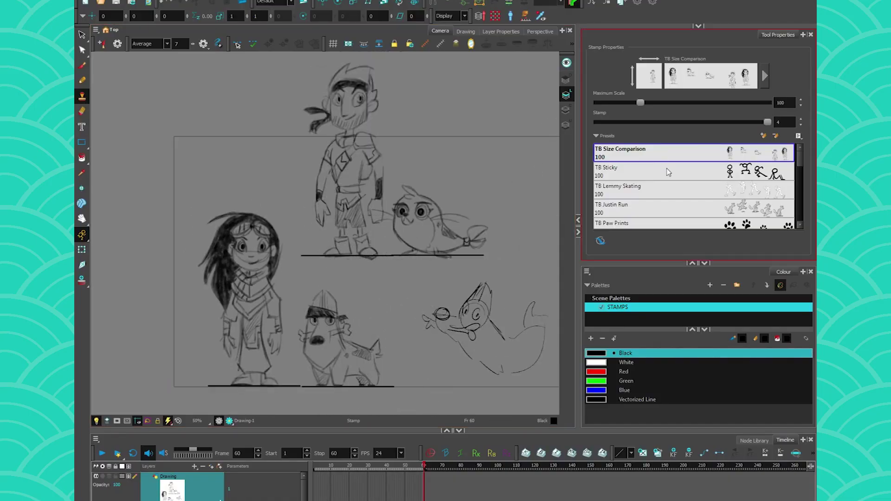
Step: Choose the TB Sticky preset and clear all the characters from the drawing
{"action": "left_click", "coordinate": [664, 175]}
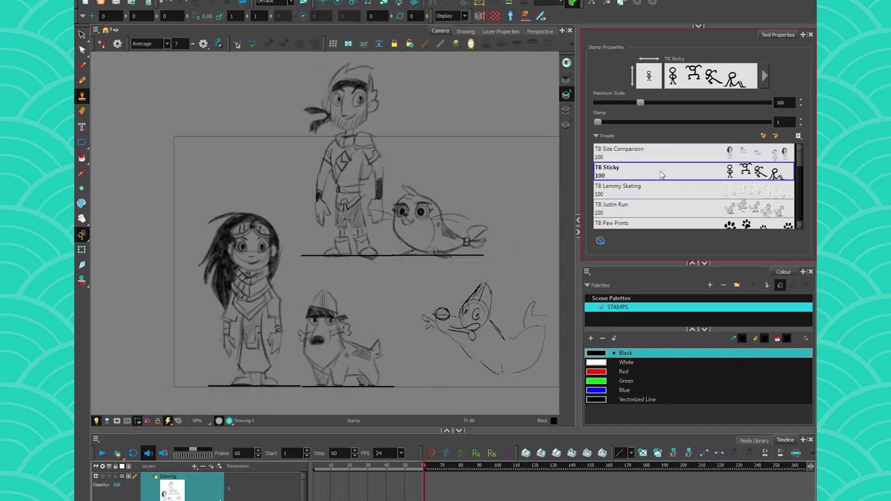
{"action": "left_click_drag", "start_coordinate": [461, 235], "coordinate": [311, 257]}
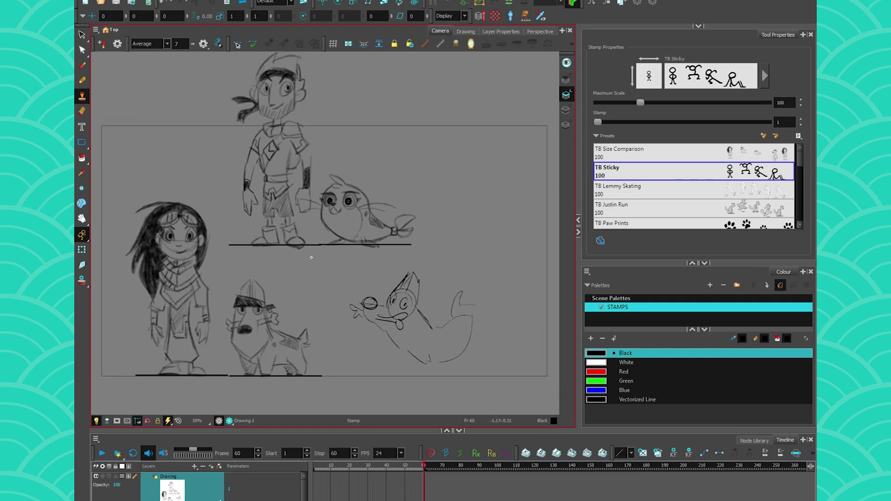
{"action": "left_click", "coordinate": [80, 34]}
{"action": "key", "text": "ctrl+a"}
{"action": "key", "text": "Delete"}
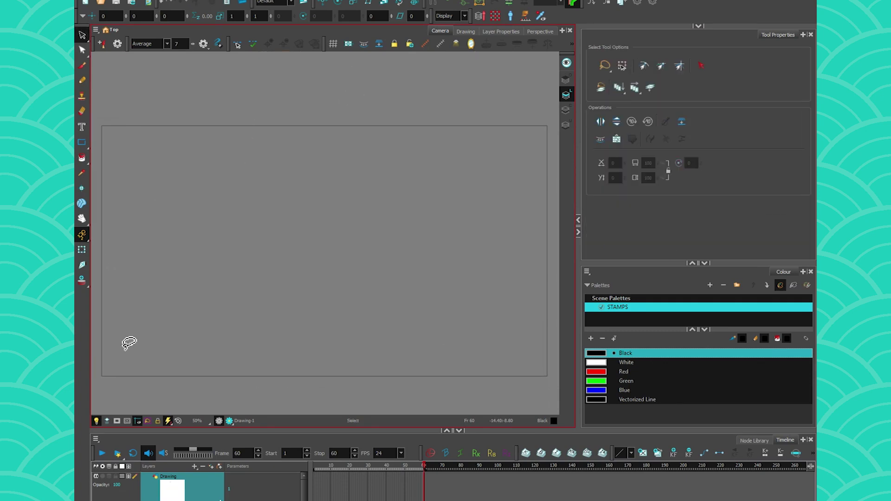
Step: Enlarge the TB Sticky stamp to a maximum scale of about 370.7 and place the standing and squatting stick figures side by side
{"action": "left_click", "coordinate": [82, 96]}
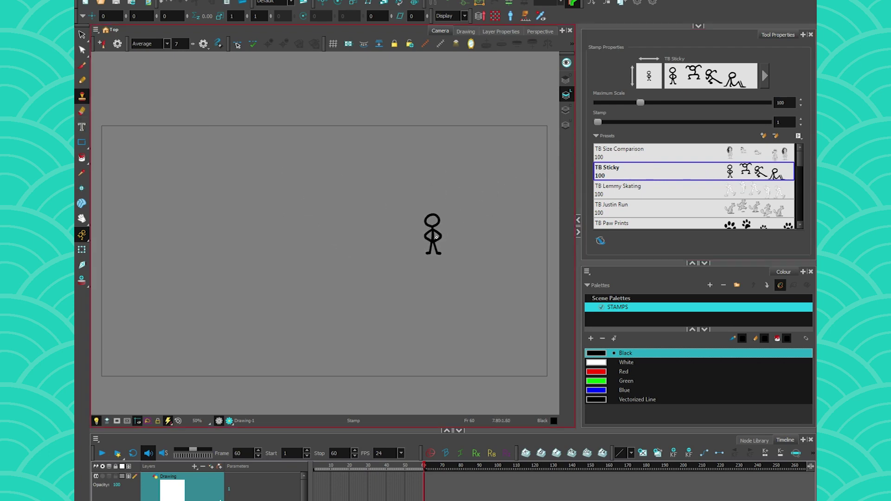
{"action": "key", "text": "o"}
{"action": "left_click_drag", "start_coordinate": [306, 238], "coordinate": [326, 240]}
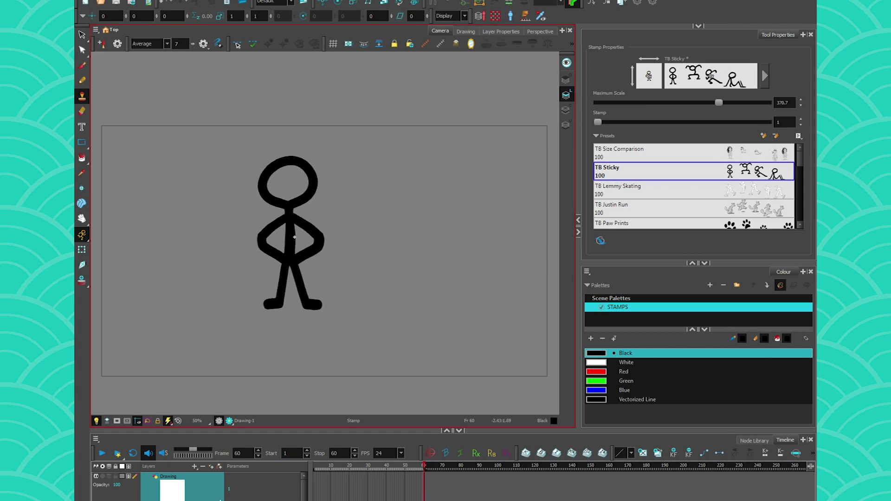
{"action": "left_click", "coordinate": [214, 227]}
{"action": "left_click", "coordinate": [352, 244]}
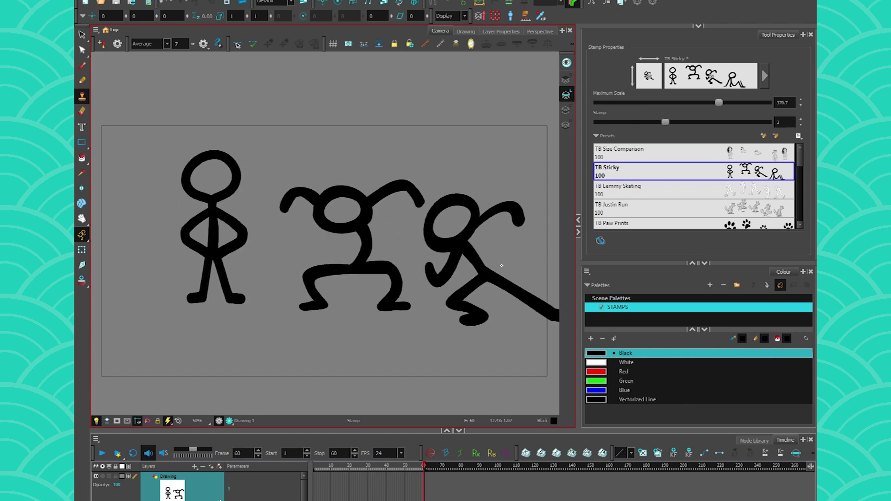
Step: Place the lunging stick figure above the other two poses and add a new drawing layer for brush sketching
{"action": "left_click", "coordinate": [327, 123]}
{"action": "left_click", "coordinate": [82, 66]}
{"action": "left_click_drag", "start_coordinate": [392, 167], "coordinate": [421, 204]}
{"action": "left_click", "coordinate": [195, 466]}
{"action": "left_click", "coordinate": [203, 453]}
{"action": "left_click", "coordinate": [408, 288]}
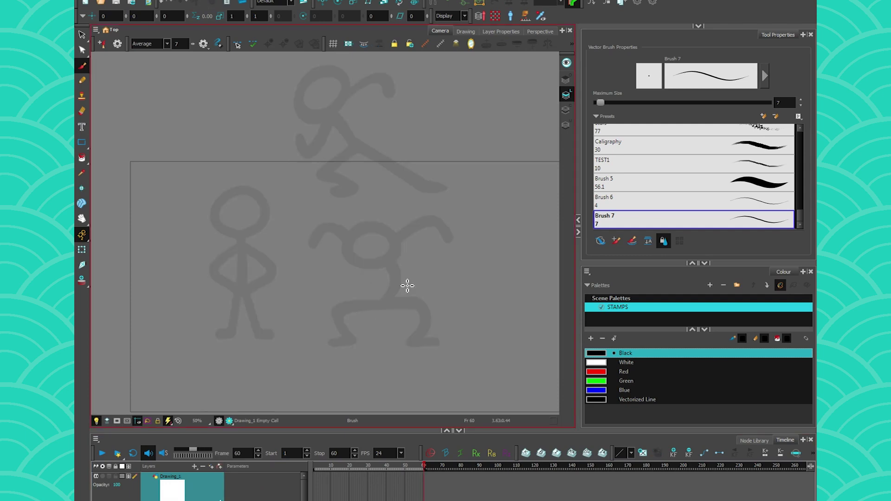
Step: Sketch an antennaed character with a grinning face, feathered arms and bent legs over the lunging stick figure
{"action": "left_click_drag", "start_coordinate": [302, 132], "coordinate": [307, 149]}
{"action": "left_click_drag", "start_coordinate": [310, 98], "coordinate": [312, 98]}
{"action": "left_click_drag", "start_coordinate": [311, 103], "coordinate": [312, 113]}
{"action": "left_click_drag", "start_coordinate": [330, 97], "coordinate": [332, 97]}
{"action": "left_click_drag", "start_coordinate": [330, 100], "coordinate": [328, 116]}
{"action": "mouse_move", "coordinate": [309, 84]}
{"action": "left_mouse_down"}
{"action": "mouse_move", "coordinate": [314, 124]}
{"action": "mouse_move", "coordinate": [300, 91]}
{"action": "left_mouse_up"}
{"action": "mouse_move", "coordinate": [335, 122]}
{"action": "left_mouse_down"}
{"action": "mouse_move", "coordinate": [314, 129]}
{"action": "mouse_move", "coordinate": [353, 135]}
{"action": "left_mouse_up"}
{"action": "mouse_move", "coordinate": [330, 180]}
{"action": "left_mouse_down"}
{"action": "mouse_move", "coordinate": [320, 201]}
{"action": "mouse_move", "coordinate": [337, 190]}
{"action": "left_mouse_up"}
{"action": "left_click_drag", "start_coordinate": [354, 165], "coordinate": [408, 151]}
{"action": "left_click_drag", "start_coordinate": [302, 179], "coordinate": [297, 197]}
{"action": "mouse_move", "coordinate": [360, 181]}
{"action": "left_mouse_down"}
{"action": "mouse_move", "coordinate": [346, 212]}
{"action": "mouse_move", "coordinate": [371, 204]}
{"action": "left_mouse_up"}
{"action": "mouse_move", "coordinate": [381, 195]}
{"action": "left_mouse_down"}
{"action": "mouse_move", "coordinate": [349, 182]}
{"action": "mouse_move", "coordinate": [369, 208]}
{"action": "mouse_move", "coordinate": [426, 237]}
{"action": "mouse_move", "coordinate": [367, 211]}
{"action": "left_mouse_up"}
{"action": "mouse_move", "coordinate": [355, 212]}
{"action": "left_mouse_down"}
{"action": "mouse_move", "coordinate": [328, 235]}
{"action": "mouse_move", "coordinate": [362, 242]}
{"action": "left_mouse_up"}
{"action": "left_click_drag", "start_coordinate": [369, 235], "coordinate": [351, 253]}
{"action": "left_click_drag", "start_coordinate": [324, 143], "coordinate": [344, 136]}
{"action": "left_click_drag", "start_coordinate": [296, 130], "coordinate": [312, 138]}
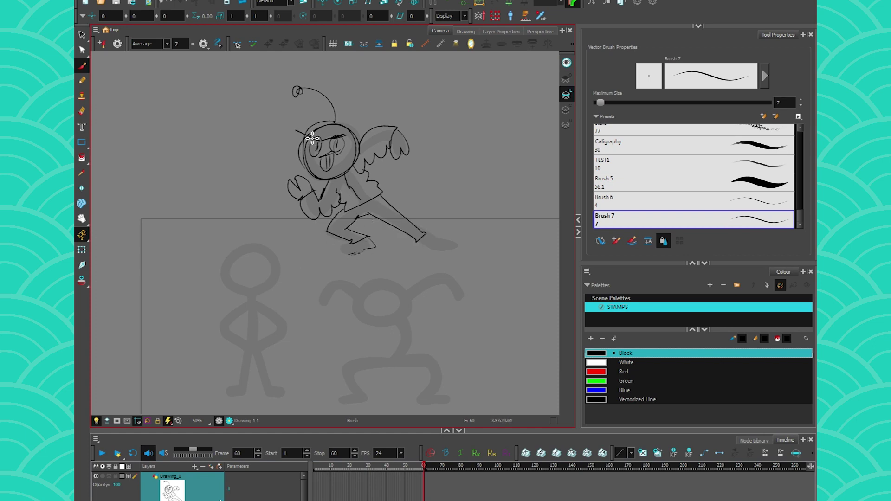
Step: Select the whole sketched character and disable its layer
{"action": "key", "text": "alt+s"}
{"action": "left_click_drag", "start_coordinate": [248, 93], "coordinate": [328, 288]}
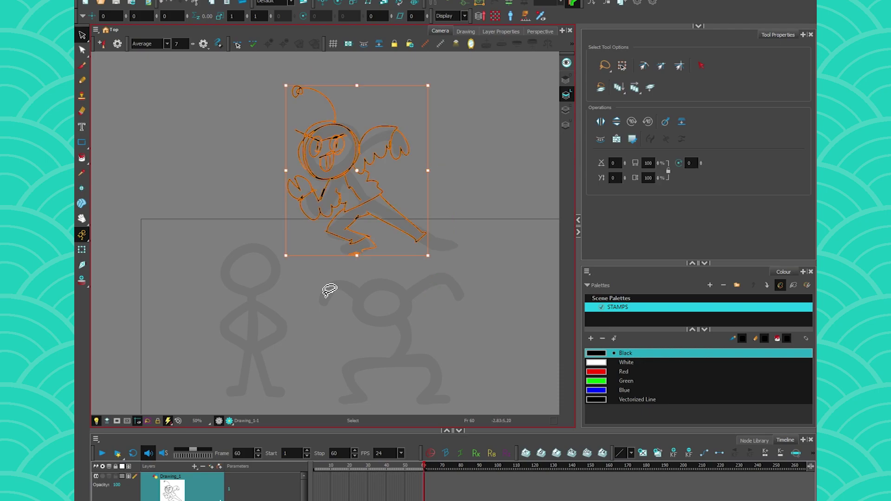
{"action": "left_click", "coordinate": [98, 477]}
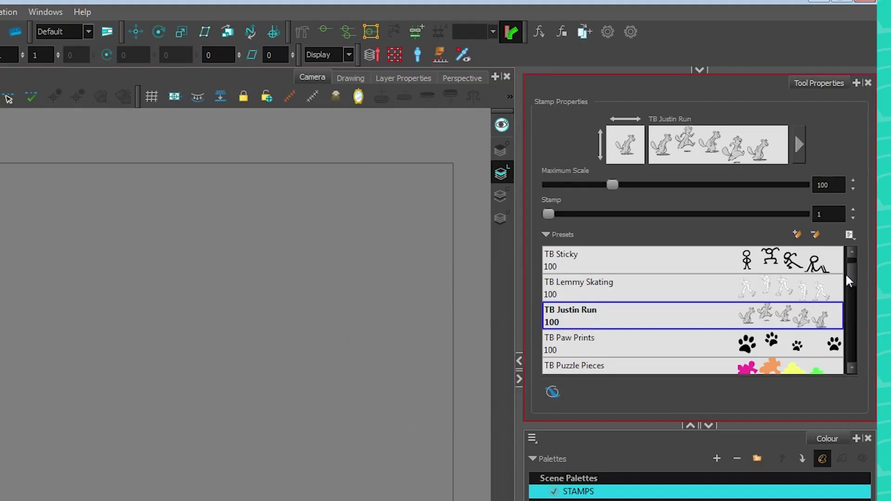
Step: Open the detailed properties of the TB Justin Run stamp, set Random Size to 66.7%, and open its Cycle options
{"action": "mouse_move", "coordinate": [847, 274]}
{"action": "left_mouse_down"}
{"action": "mouse_move", "coordinate": [847, 340]}
{"action": "mouse_move", "coordinate": [846, 302]}
{"action": "left_mouse_up"}
{"action": "left_click", "coordinate": [799, 145]}
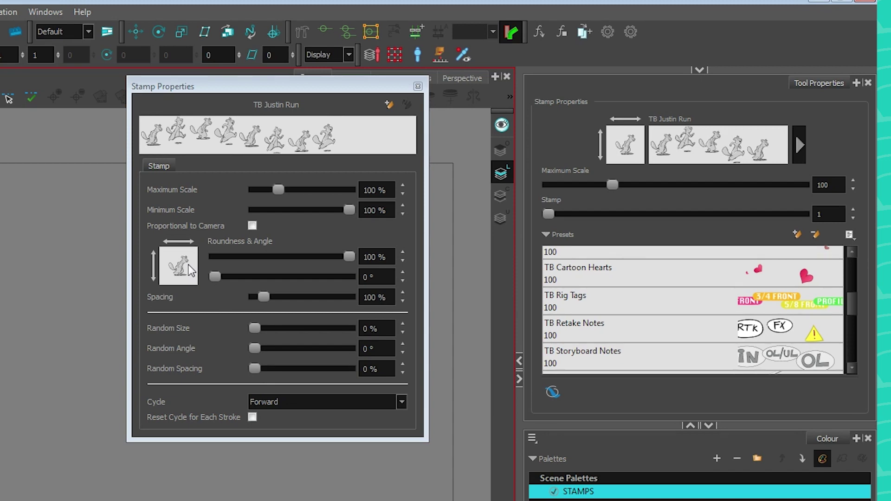
{"action": "mouse_move", "coordinate": [346, 211]}
{"action": "left_mouse_down"}
{"action": "mouse_move", "coordinate": [306, 211]}
{"action": "mouse_move", "coordinate": [356, 211]}
{"action": "left_mouse_up"}
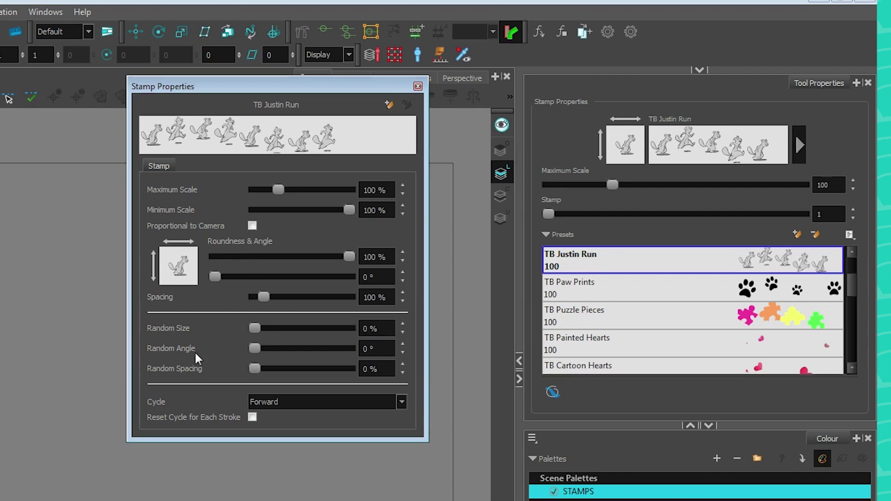
{"action": "left_click_drag", "start_coordinate": [255, 328], "coordinate": [318, 327]}
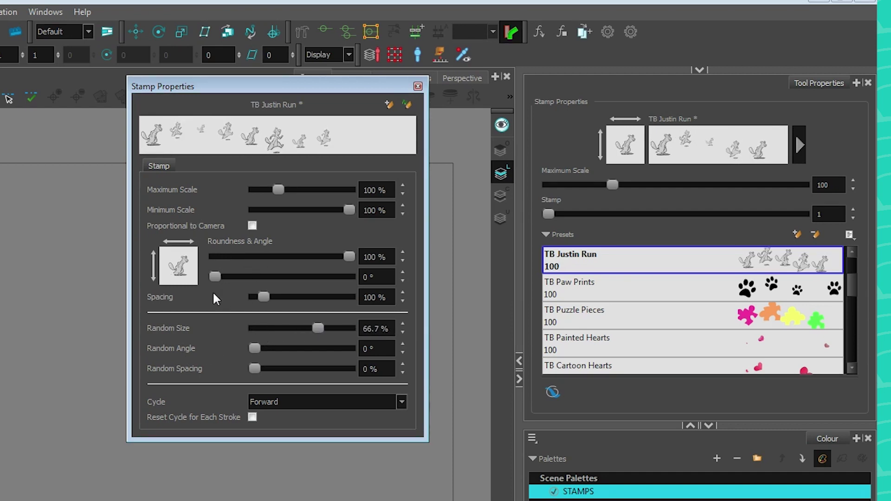
{"action": "left_click", "coordinate": [267, 400]}
Step: Stamp rows of TB Puzzle Pieces across the drawing, then select the uppermost pieces and try reshaping them with the Contour Editor
{"action": "mouse_move", "coordinate": [204, 120]}
{"action": "left_mouse_down"}
{"action": "mouse_move", "coordinate": [408, 175]}
{"action": "mouse_move", "coordinate": [204, 176]}
{"action": "mouse_move", "coordinate": [264, 265]}
{"action": "mouse_move", "coordinate": [266, 315]}
{"action": "mouse_move", "coordinate": [231, 389]}
{"action": "mouse_move", "coordinate": [505, 402]}
{"action": "left_mouse_up"}
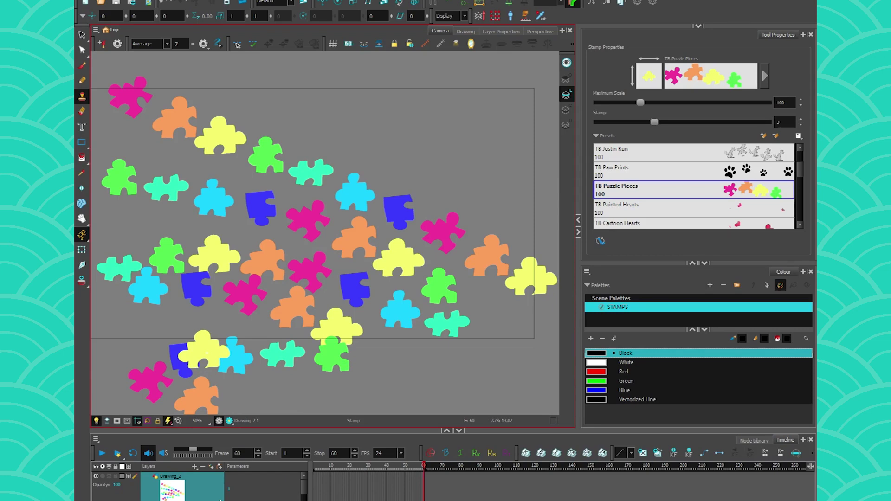
{"action": "left_click", "coordinate": [83, 35]}
{"action": "left_click_drag", "start_coordinate": [105, 74], "coordinate": [224, 131]}
{"action": "left_click", "coordinate": [280, 121]}
{"action": "left_click", "coordinate": [83, 50]}
{"action": "left_click", "coordinate": [106, 50]}
{"action": "mouse_move", "coordinate": [205, 82]}
{"action": "left_mouse_down"}
{"action": "mouse_move", "coordinate": [276, 360]}
{"action": "mouse_move", "coordinate": [174, 120]}
{"action": "left_mouse_up"}
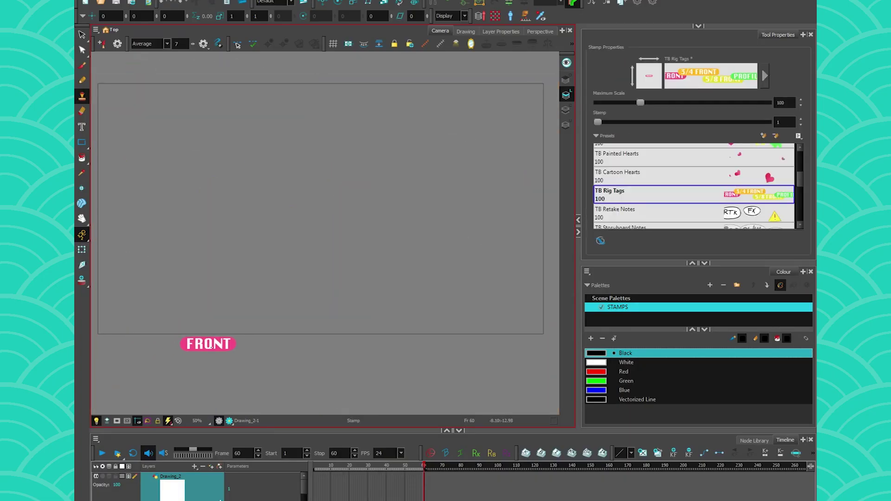
Step: Stamp the TB Rig Tags from FRONT through 5/8 BACK in a row along the camera frame's lower edge
{"action": "left_click_drag", "start_coordinate": [133, 322], "coordinate": [392, 325]}
{"action": "left_click", "coordinate": [392, 325]}
{"action": "left_click", "coordinate": [483, 326]}
{"action": "left_click", "coordinate": [559, 325]}
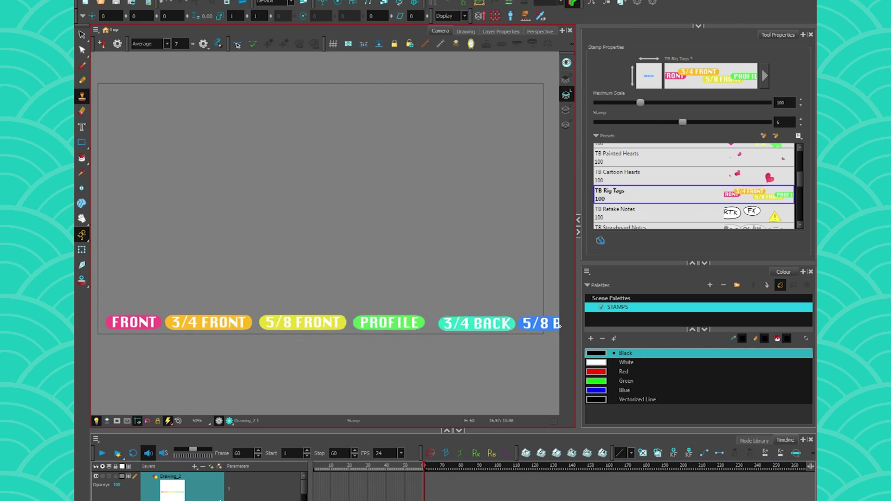
Step: Sketch simple stick figures with the Brush above the FRONT, 3/4 FRONT and 5/8 FRONT tags
{"action": "key", "text": "alt+b"}
{"action": "left_click_drag", "start_coordinate": [149, 127], "coordinate": [159, 147]}
{"action": "left_click_drag", "start_coordinate": [135, 169], "coordinate": [132, 245]}
{"action": "left_click_drag", "start_coordinate": [135, 197], "coordinate": [167, 181]}
{"action": "left_click_drag", "start_coordinate": [116, 175], "coordinate": [132, 197]}
{"action": "left_click_drag", "start_coordinate": [132, 244], "coordinate": [145, 276]}
{"action": "left_click_drag", "start_coordinate": [128, 251], "coordinate": [108, 280]}
{"action": "left_click_drag", "start_coordinate": [218, 131], "coordinate": [225, 138]}
{"action": "left_click_drag", "start_coordinate": [206, 178], "coordinate": [192, 283]}
{"action": "left_click_drag", "start_coordinate": [209, 205], "coordinate": [244, 195]}
{"action": "left_click_drag", "start_coordinate": [209, 252], "coordinate": [227, 299]}
{"action": "left_click_drag", "start_coordinate": [179, 173], "coordinate": [200, 189]}
{"action": "left_click_drag", "start_coordinate": [310, 133], "coordinate": [316, 148]}
{"action": "left_click_drag", "start_coordinate": [299, 188], "coordinate": [302, 246]}
{"action": "left_click_drag", "start_coordinate": [305, 261], "coordinate": [283, 288]}
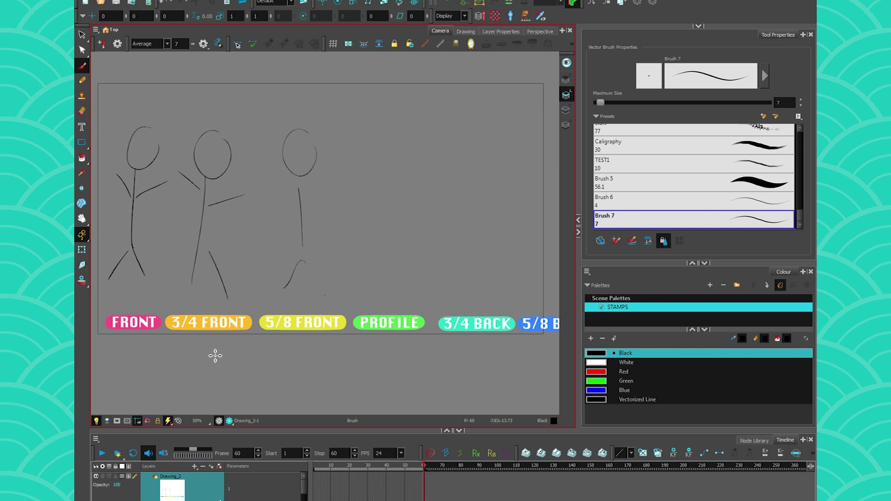
Step: Choose the TB Retake Notes preset, increase its maximum scale, and stamp a large RTK note over the stick figures
{"action": "key", "text": "alt+t"}
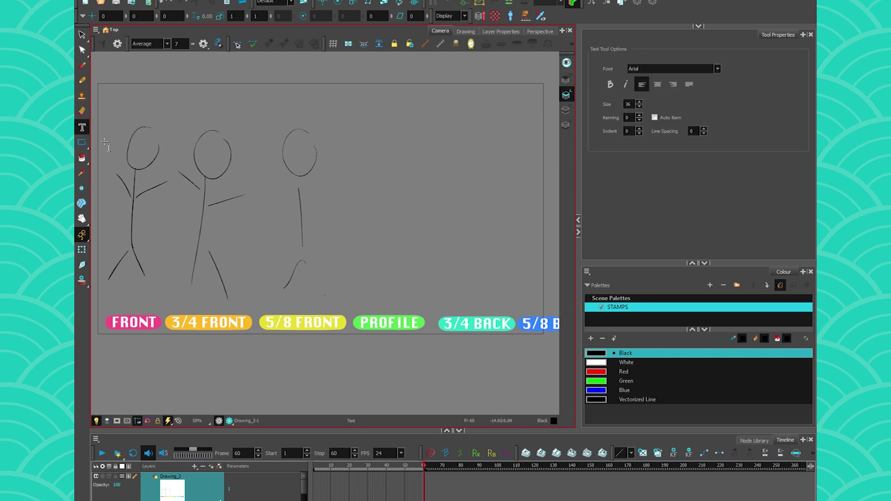
{"action": "left_click", "coordinate": [81, 95]}
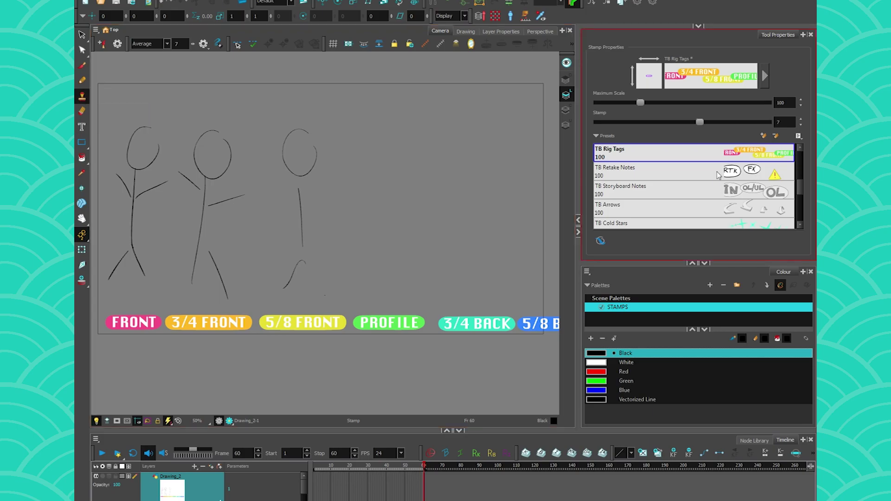
{"action": "left_click", "coordinate": [716, 182]}
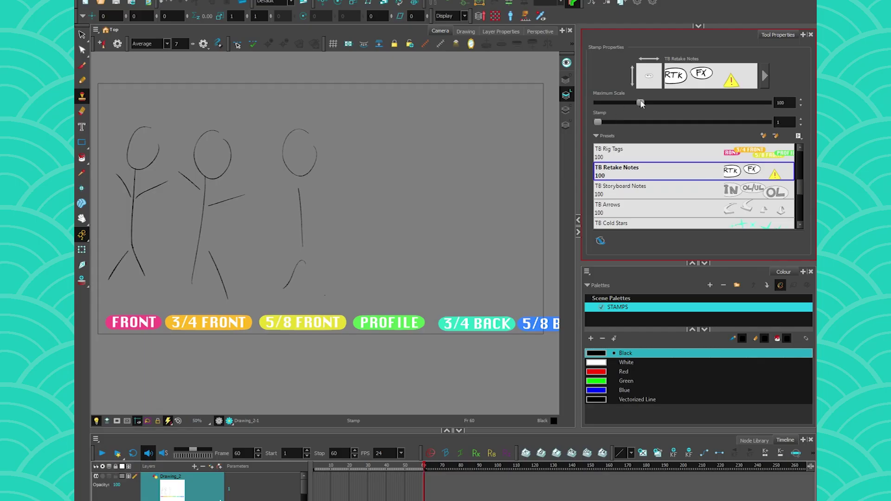
{"action": "left_click_drag", "start_coordinate": [641, 102], "coordinate": [716, 105]}
{"action": "left_click", "coordinate": [326, 197]}
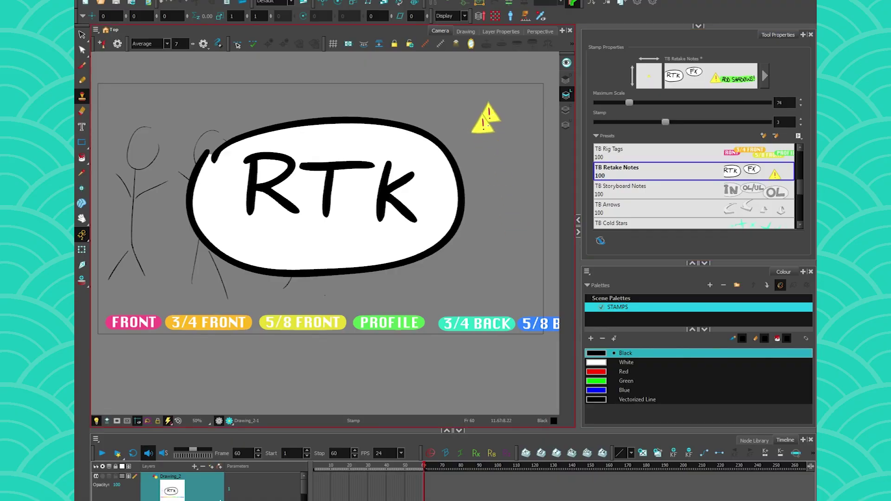
Step: At maximum scale 74, stamp a warning sign beside the RTK note, and NEED MASK! and ADD SHADOWS! on the first stick figure
{"action": "scroll", "coordinate": [482, 133], "scroll_direction": "up", "scroll_amount": 5}
{"action": "left_click", "coordinate": [350, 135]}
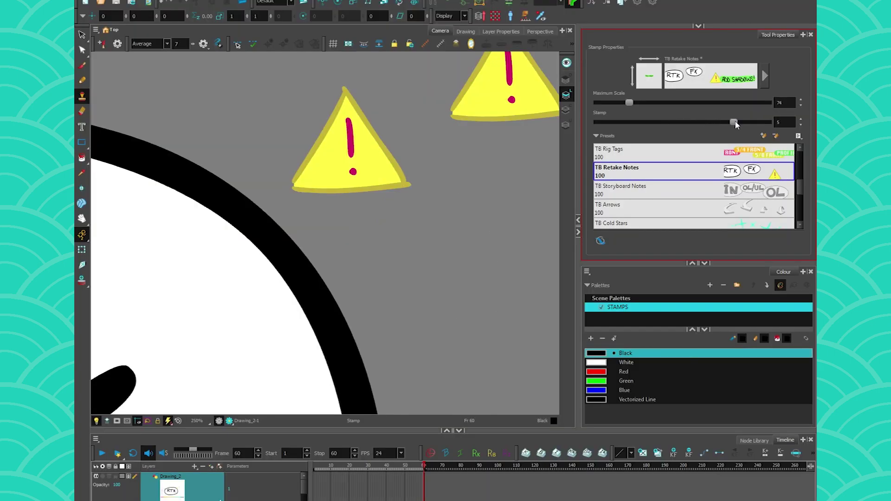
{"action": "scroll", "coordinate": [464, 218], "scroll_direction": "down", "scroll_amount": 5}
{"action": "scroll", "coordinate": [229, 251], "scroll_direction": "down", "scroll_amount": 1}
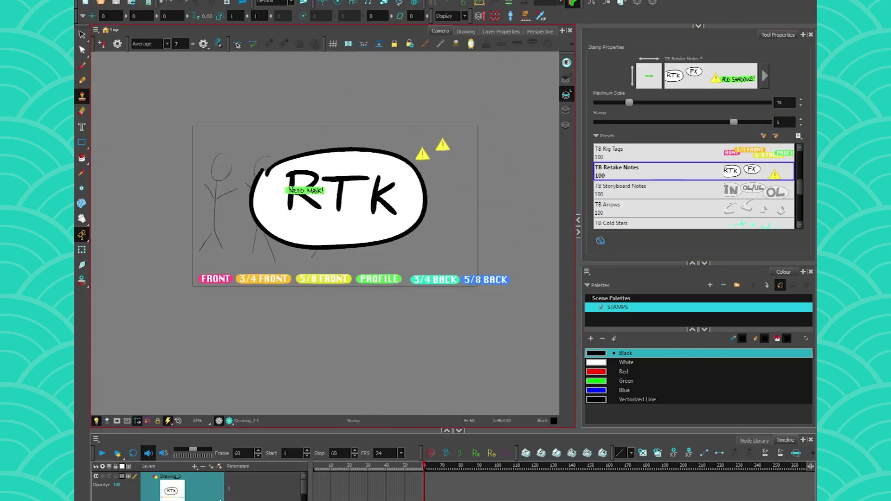
{"action": "left_click", "coordinate": [229, 251]}
{"action": "scroll", "coordinate": [253, 250], "scroll_direction": "up", "scroll_amount": 3}
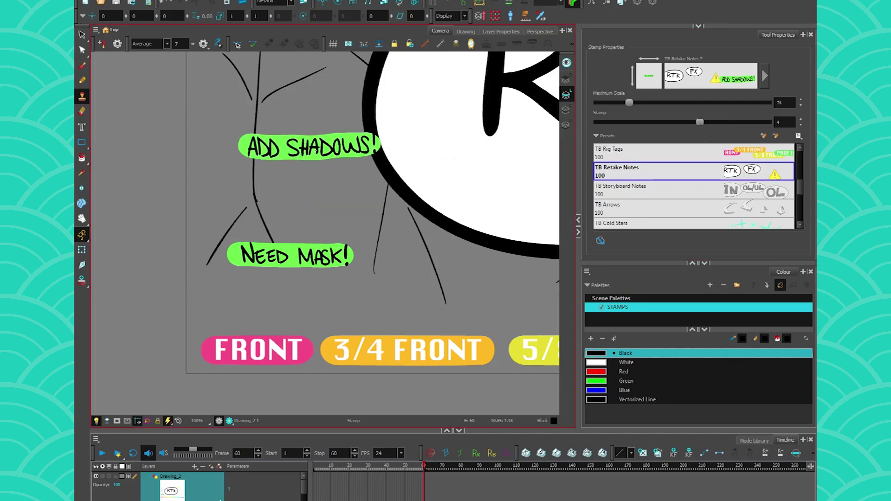
{"action": "scroll", "coordinate": [279, 149], "scroll_direction": "down", "scroll_amount": 2}
{"action": "left_click", "coordinate": [279, 113]}
{"action": "scroll", "coordinate": [391, 133], "scroll_direction": "down", "scroll_amount": 1}
{"action": "left_click_drag", "start_coordinate": [374, 247], "coordinate": [293, 320]}
{"action": "left_click_drag", "start_coordinate": [174, 298], "coordinate": [147, 290]}
Step: Select and delete all the artwork in the current drawing
{"action": "key", "text": "alt+s"}
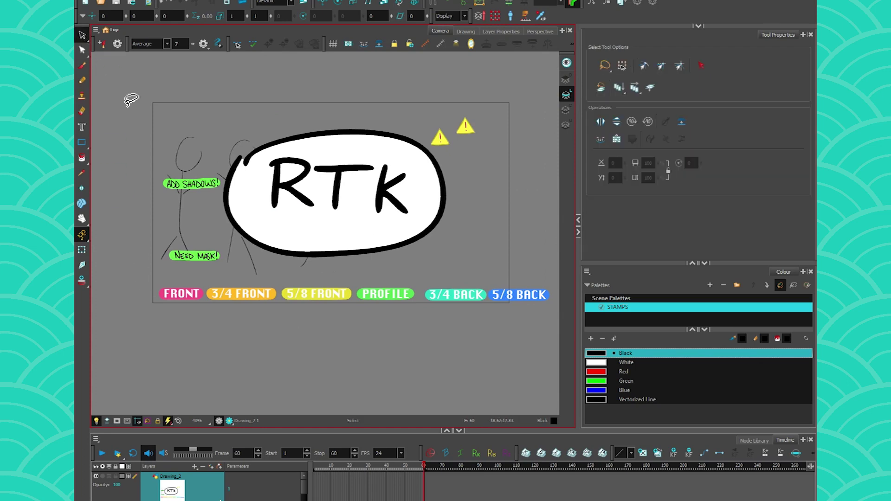
{"action": "key", "text": "ctrl+a"}
{"action": "key", "text": "Delete"}
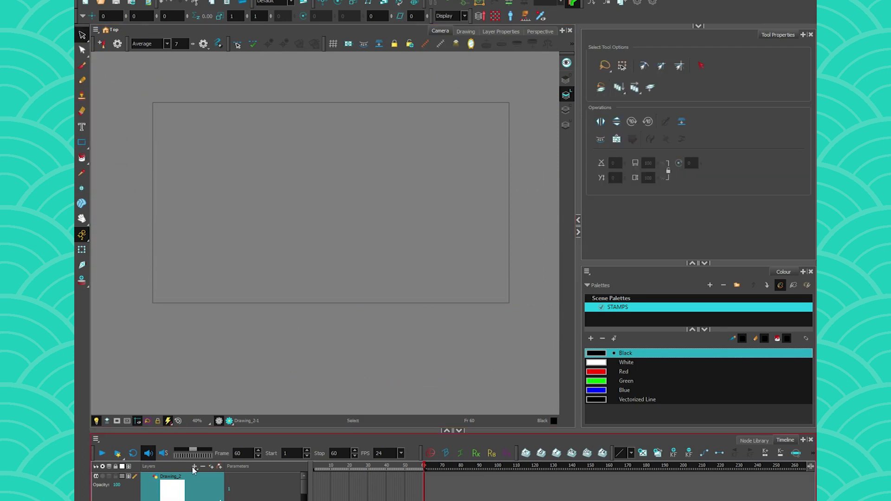
Step: Add a new drawing layer named STAMP
{"action": "left_click", "coordinate": [194, 467]}
{"action": "left_click", "coordinate": [206, 452]}
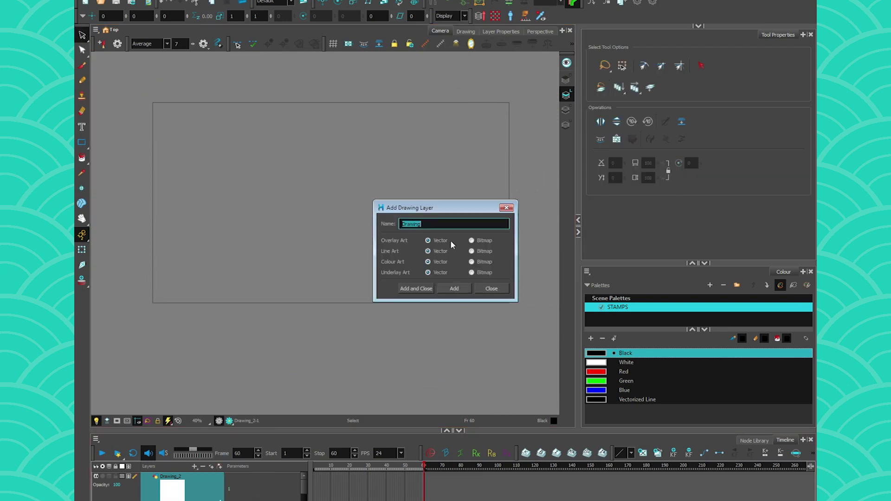
{"action": "type", "text": "STQ"}
{"action": "key", "text": "BackSpace"}
{"action": "type", "text": "AMP"}
{"action": "left_click", "coordinate": [454, 289]}
{"action": "left_click", "coordinate": [490, 290]}
Step: Draw handwritten numbers 2 to 10 with the Brush on the STAMP layer, one number every two frames from frame 1
{"action": "scroll", "coordinate": [348, 222], "scroll_direction": "up", "scroll_amount": 2}
{"action": "left_click", "coordinate": [83, 66]}
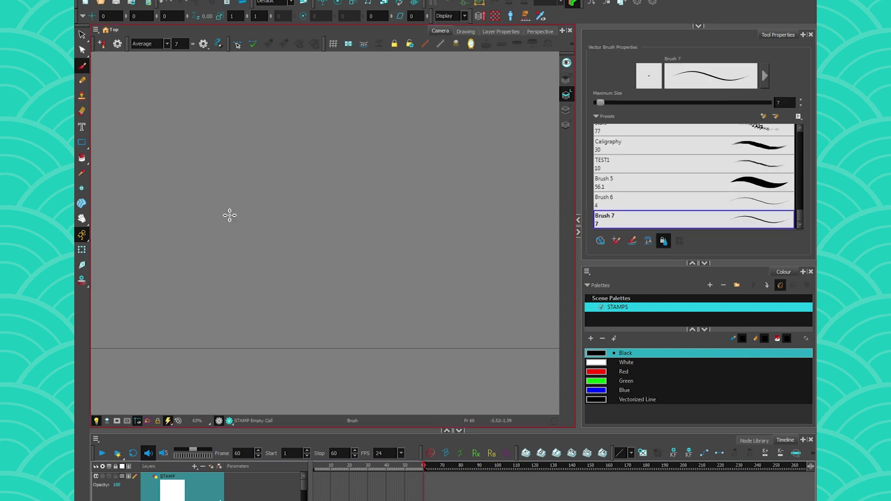
{"action": "scroll", "coordinate": [252, 252], "scroll_direction": "down", "scroll_amount": 1}
{"action": "left_click_drag", "start_coordinate": [330, 157], "coordinate": [330, 238]}
{"action": "mouse_move", "coordinate": [306, 165]}
{"action": "left_mouse_down"}
{"action": "mouse_move", "coordinate": [342, 171]}
{"action": "mouse_move", "coordinate": [345, 234]}
{"action": "left_mouse_up"}
{"action": "mouse_move", "coordinate": [312, 163]}
{"action": "left_mouse_down"}
{"action": "mouse_move", "coordinate": [324, 164]}
{"action": "mouse_move", "coordinate": [310, 230]}
{"action": "left_mouse_up"}
{"action": "mouse_move", "coordinate": [329, 156]}
{"action": "left_mouse_down"}
{"action": "mouse_move", "coordinate": [334, 199]}
{"action": "mouse_move", "coordinate": [315, 232]}
{"action": "left_mouse_up"}
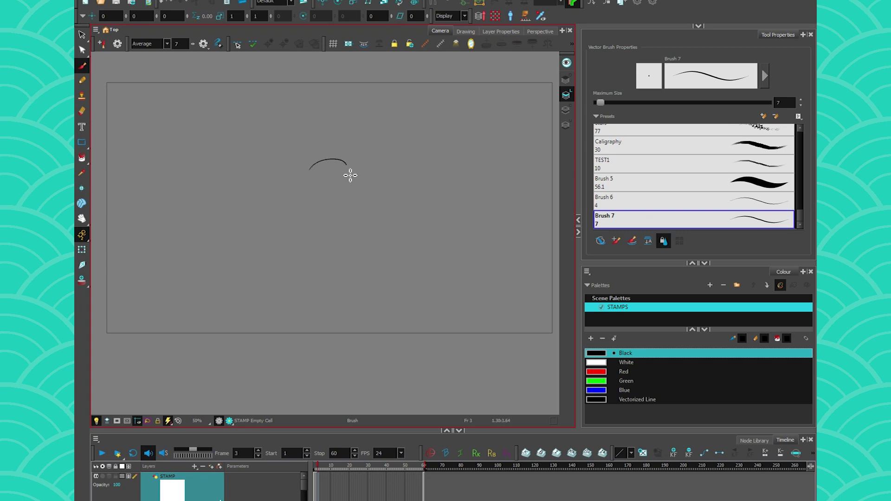
{"action": "key", "text": "period"}
{"action": "left_click_drag", "start_coordinate": [318, 155], "coordinate": [320, 204]}
{"action": "mouse_move", "coordinate": [341, 152]}
{"action": "left_mouse_down"}
{"action": "mouse_move", "coordinate": [358, 218]}
{"action": "mouse_move", "coordinate": [341, 153]}
{"action": "left_mouse_up"}
{"action": "mouse_move", "coordinate": [313, 158]}
{"action": "left_mouse_down"}
{"action": "mouse_move", "coordinate": [332, 232]}
{"action": "mouse_move", "coordinate": [348, 185]}
{"action": "mouse_move", "coordinate": [332, 152]}
{"action": "left_mouse_up"}
{"action": "key", "text": "period"}
{"action": "key", "text": "period"}
{"action": "left_click_drag", "start_coordinate": [346, 153], "coordinate": [343, 218]}
{"action": "key", "text": "period"}
{"action": "key", "text": "period"}
{"action": "left_click_drag", "start_coordinate": [299, 156], "coordinate": [299, 217]}
{"action": "left_click_drag", "start_coordinate": [351, 164], "coordinate": [358, 167]}
Step: Create a stamp preset named BORING NUMBERS from the STAMP layer's drawings in frames 1 to 18, and stamp it across the drawing
{"action": "left_click", "coordinate": [357, 467]}
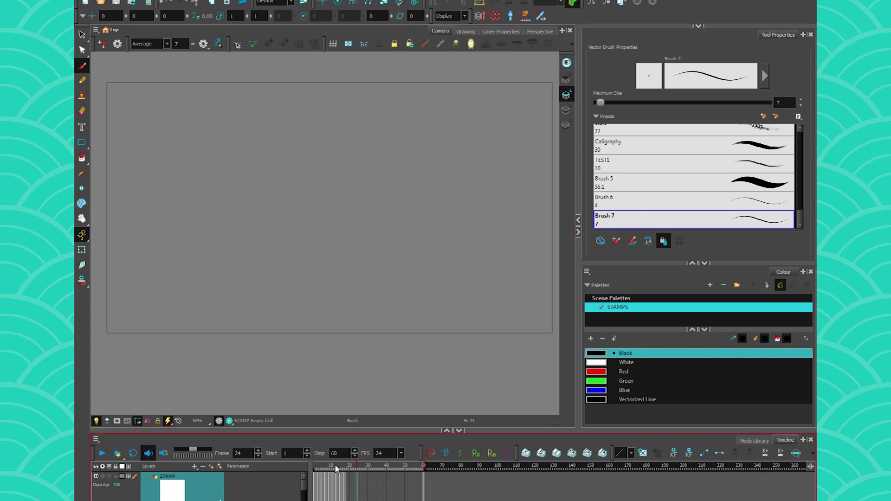
{"action": "left_click", "coordinate": [315, 472]}
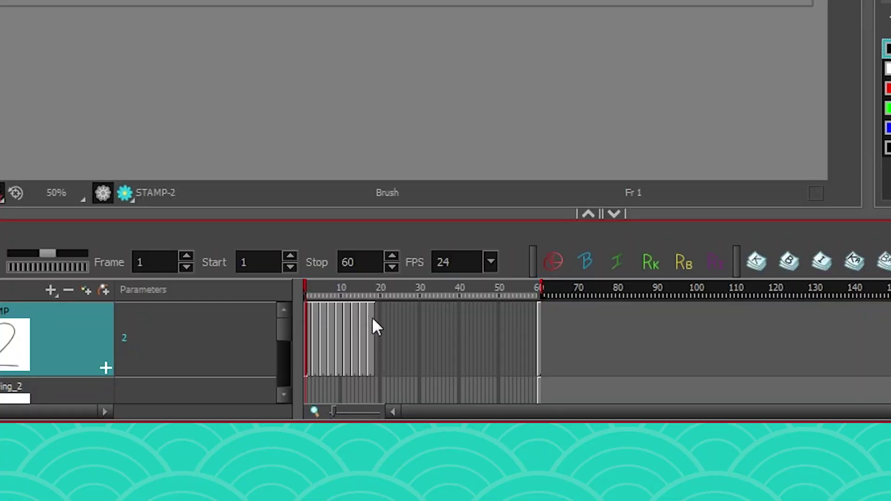
{"action": "left_click_drag", "start_coordinate": [372, 318], "coordinate": [295, 317]}
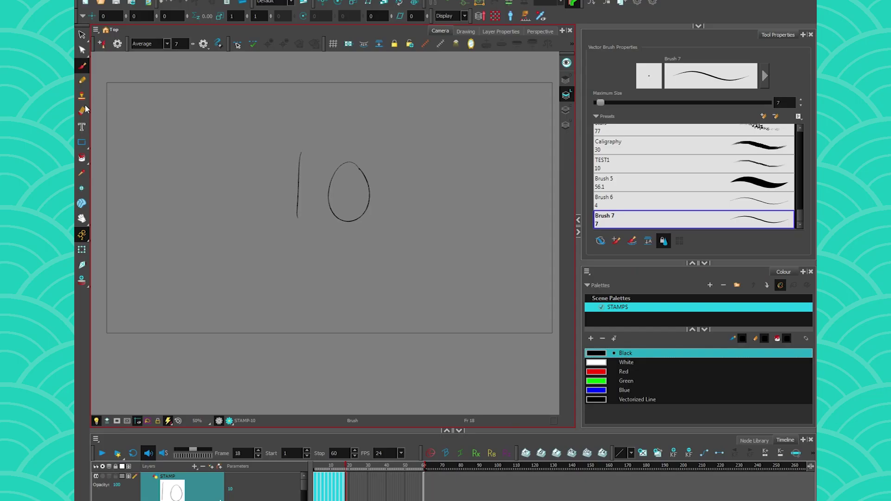
{"action": "left_click", "coordinate": [80, 100]}
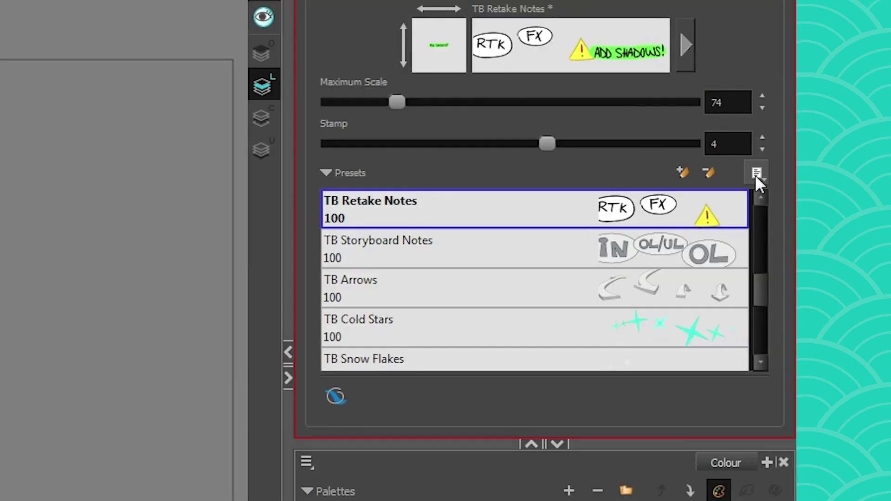
{"action": "left_click", "coordinate": [798, 136]}
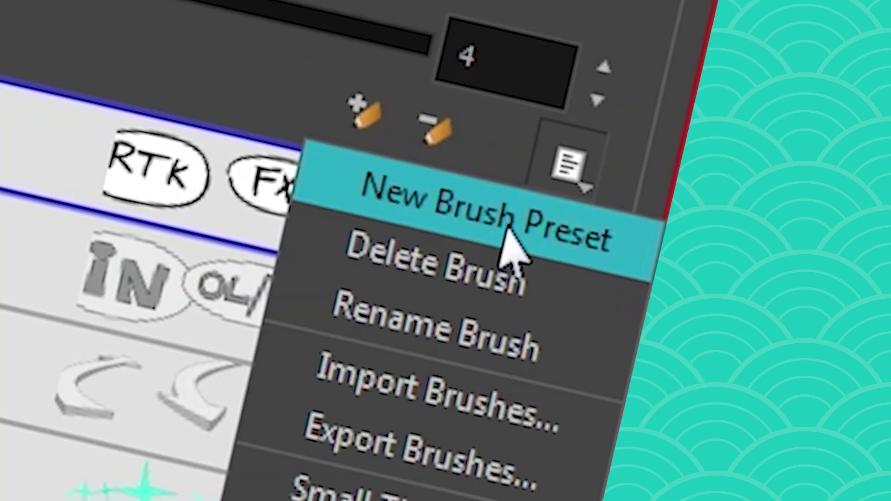
{"action": "left_click", "coordinate": [648, 160]}
{"action": "left_click_drag", "start_coordinate": [436, 251], "coordinate": [323, 256]}
{"action": "type", "text": "BORING NUMBERS"}
{"action": "key", "text": "Return"}
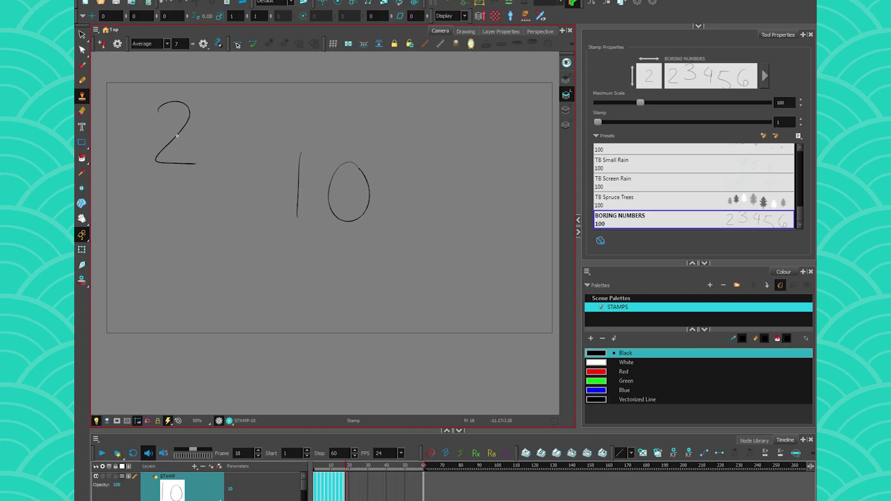
{"action": "mouse_move", "coordinate": [177, 135]}
{"action": "left_mouse_down"}
{"action": "mouse_move", "coordinate": [243, 109]}
{"action": "mouse_move", "coordinate": [489, 200]}
{"action": "mouse_move", "coordinate": [183, 302]}
{"action": "mouse_move", "coordinate": [401, 256]}
{"action": "mouse_move", "coordinate": [390, 225]}
{"action": "left_mouse_up"}
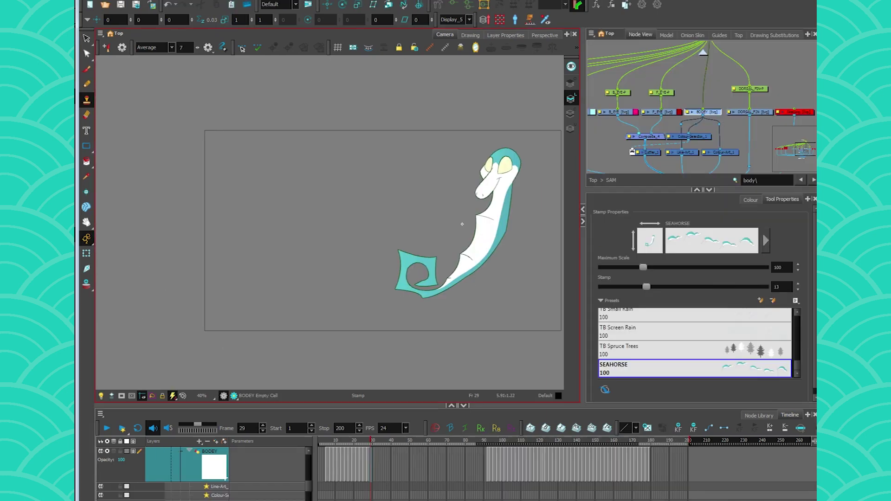
Step: Scrub the timeline and step through the seahorse body drawings to examine its stamped poses
{"action": "left_click_drag", "start_coordinate": [378, 440], "coordinate": [341, 401]}
{"action": "key", "text": "f"}
{"action": "key", "text": "g"}
{"action": "key", "text": "g"}
{"action": "key", "text": "g"}
{"action": "key", "text": "g"}
{"action": "key", "text": "g"}
{"action": "key", "text": "g"}
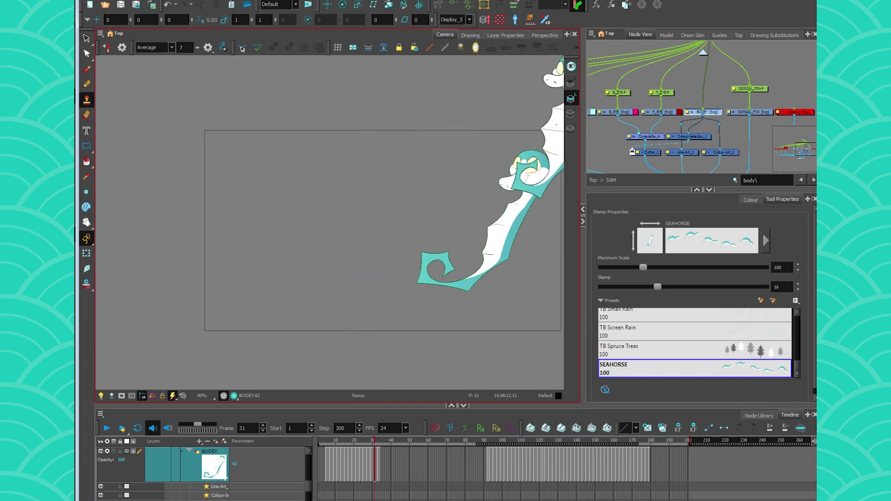
Step: Choose the TB Snow Flake Trail preset and stamp a heart-shaped trail of snowflakes beside the seahorse
{"action": "scroll", "coordinate": [734, 341], "scroll_direction": "down", "scroll_amount": 2}
{"action": "scroll", "coordinate": [735, 342], "scroll_direction": "up", "scroll_amount": 6}
{"action": "scroll", "coordinate": [739, 343], "scroll_direction": "down", "scroll_amount": 6}
{"action": "scroll", "coordinate": [741, 344], "scroll_direction": "up", "scroll_amount": 2}
{"action": "scroll", "coordinate": [702, 339], "scroll_direction": "down", "scroll_amount": 1}
{"action": "scroll", "coordinate": [696, 337], "scroll_direction": "down", "scroll_amount": 1}
{"action": "scroll", "coordinate": [694, 329], "scroll_direction": "up", "scroll_amount": 2}
{"action": "scroll", "coordinate": [696, 337], "scroll_direction": "down", "scroll_amount": 2}
{"action": "left_click", "coordinate": [686, 314]}
{"action": "scroll", "coordinate": [308, 188], "scroll_direction": "up", "scroll_amount": 3}
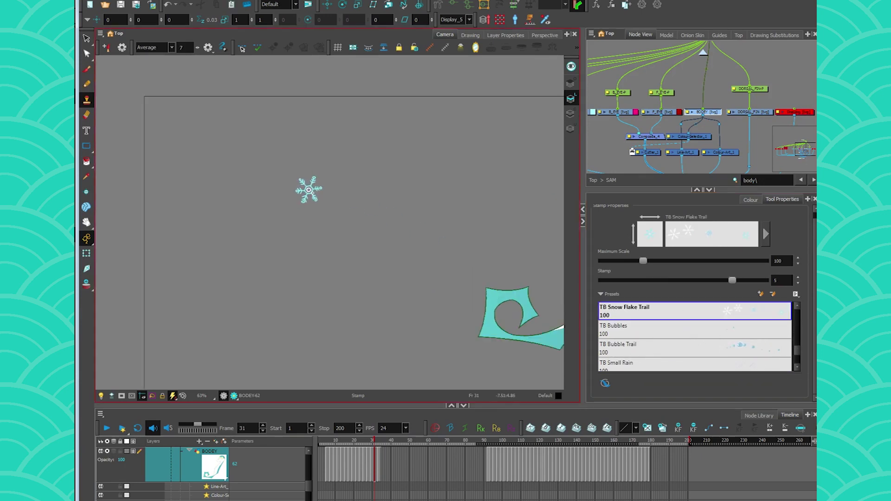
{"action": "mouse_move", "coordinate": [312, 202]}
{"action": "left_mouse_down"}
{"action": "mouse_move", "coordinate": [279, 133]}
{"action": "mouse_move", "coordinate": [216, 124]}
{"action": "mouse_move", "coordinate": [173, 163]}
{"action": "mouse_move", "coordinate": [164, 232]}
{"action": "mouse_move", "coordinate": [200, 282]}
{"action": "mouse_move", "coordinate": [335, 370]}
{"action": "mouse_move", "coordinate": [319, 225]}
{"action": "mouse_move", "coordinate": [375, 135]}
{"action": "mouse_move", "coordinate": [465, 112]}
{"action": "mouse_move", "coordinate": [500, 182]}
{"action": "left_mouse_up"}
{"action": "mouse_move", "coordinate": [431, 313]}
{"action": "left_mouse_down"}
{"action": "mouse_move", "coordinate": [346, 355]}
{"action": "mouse_move", "coordinate": [333, 375]}
{"action": "left_mouse_up"}
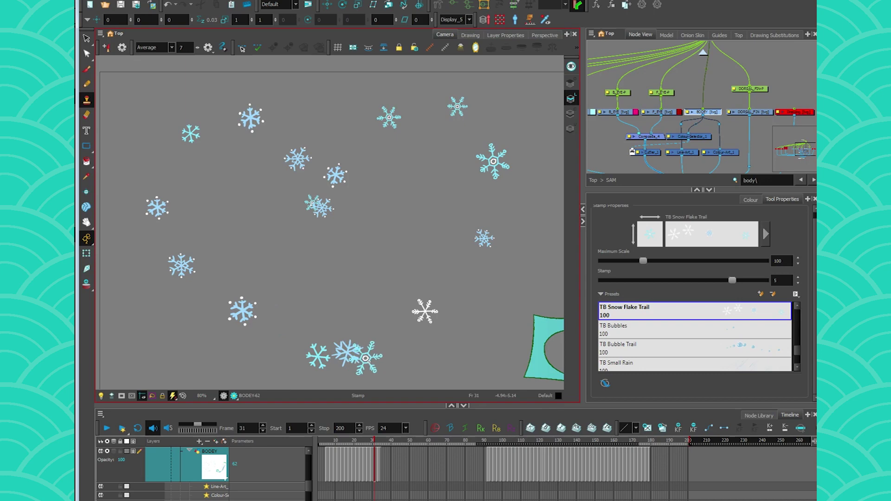
Step: Retrace the heart with a second trail of snowflakes to fill out its outline
{"action": "left_click_drag", "start_coordinate": [312, 169], "coordinate": [178, 153]}
{"action": "mouse_move", "coordinate": [267, 320]}
{"action": "left_mouse_down"}
{"action": "mouse_move", "coordinate": [242, 308]}
{"action": "mouse_move", "coordinate": [206, 122]}
{"action": "mouse_move", "coordinate": [262, 247]}
{"action": "mouse_move", "coordinate": [325, 197]}
{"action": "mouse_move", "coordinate": [455, 124]}
{"action": "left_mouse_up"}
{"action": "mouse_move", "coordinate": [477, 261]}
{"action": "left_mouse_down"}
{"action": "mouse_move", "coordinate": [366, 341]}
{"action": "mouse_move", "coordinate": [446, 123]}
{"action": "mouse_move", "coordinate": [286, 235]}
{"action": "left_mouse_up"}
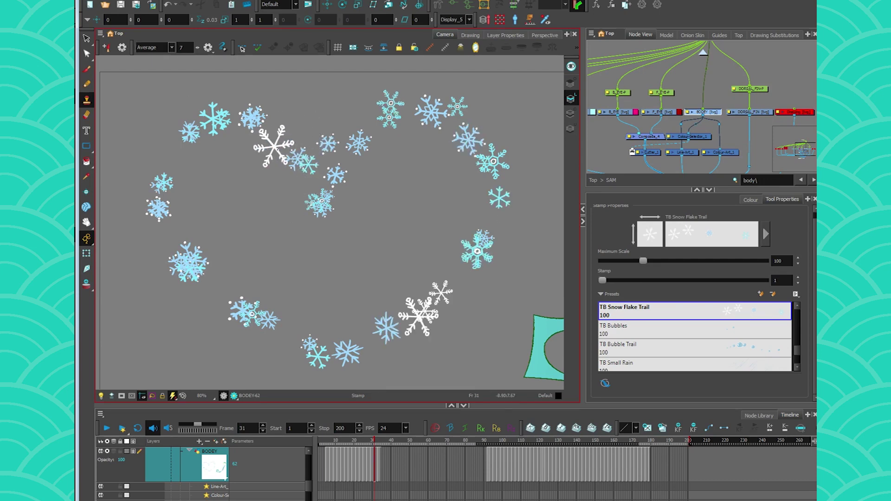
Step: Draw two oval eyes and a small smile with the Brush inside the snowflake heart
{"action": "left_click", "coordinate": [87, 72]}
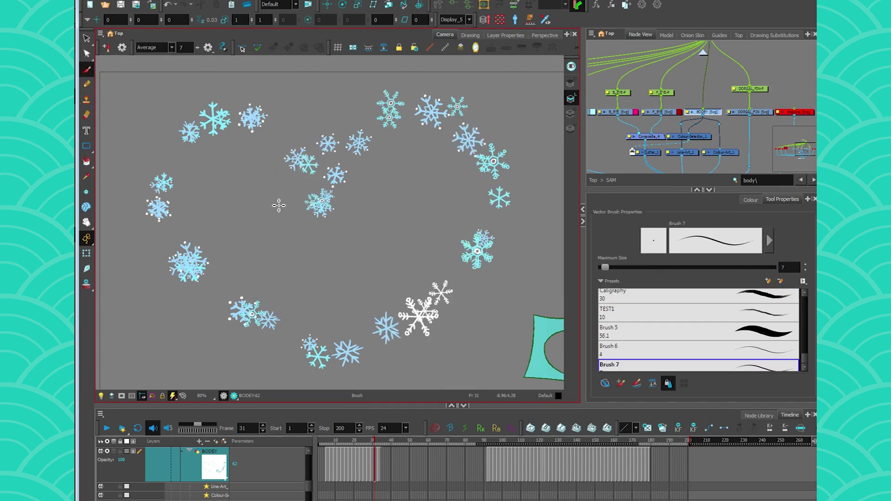
{"action": "left_click_drag", "start_coordinate": [277, 200], "coordinate": [284, 206]}
{"action": "mouse_move", "coordinate": [386, 182]}
{"action": "left_mouse_down"}
{"action": "mouse_move", "coordinate": [395, 228]}
{"action": "mouse_move", "coordinate": [391, 187]}
{"action": "left_mouse_up"}
{"action": "left_click_drag", "start_coordinate": [405, 288], "coordinate": [381, 289]}
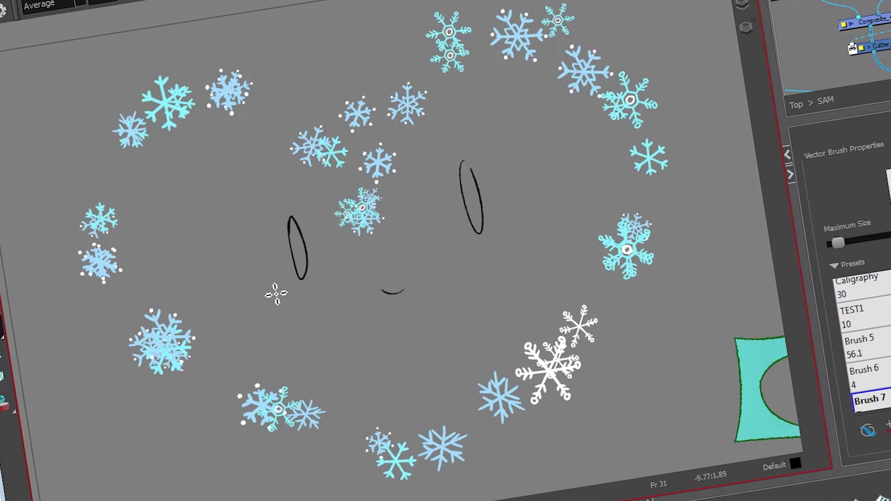